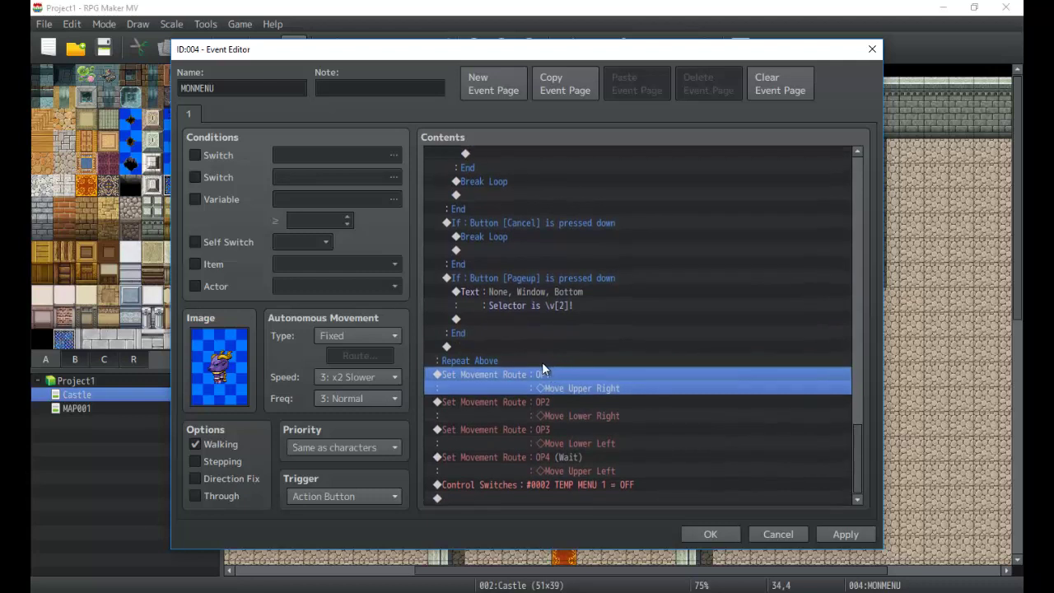
pyautogui.click(527, 376)
pyautogui.click(533, 403)
pyautogui.click(542, 431)
pyautogui.click(547, 454)
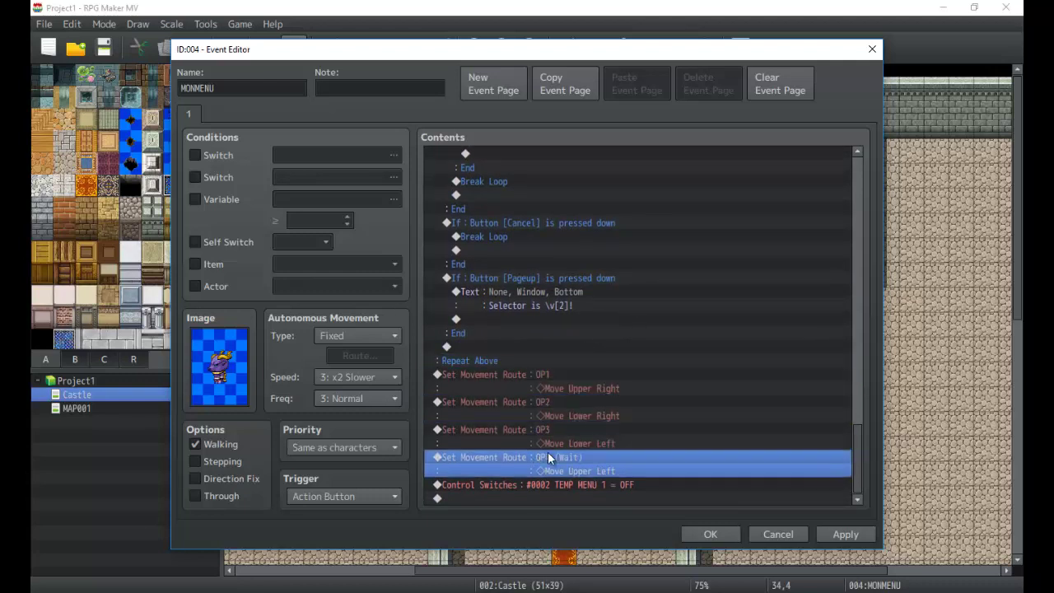
pyautogui.click(491, 237)
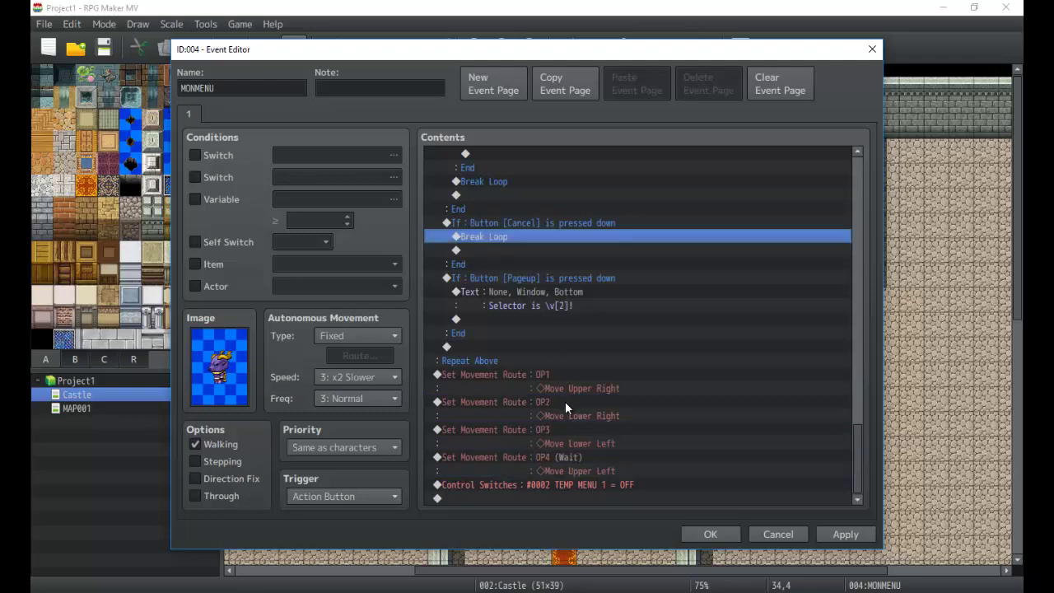
pyautogui.click(539, 378)
pyautogui.click(541, 404)
pyautogui.click(543, 430)
pyautogui.click(544, 456)
pyautogui.click(558, 485)
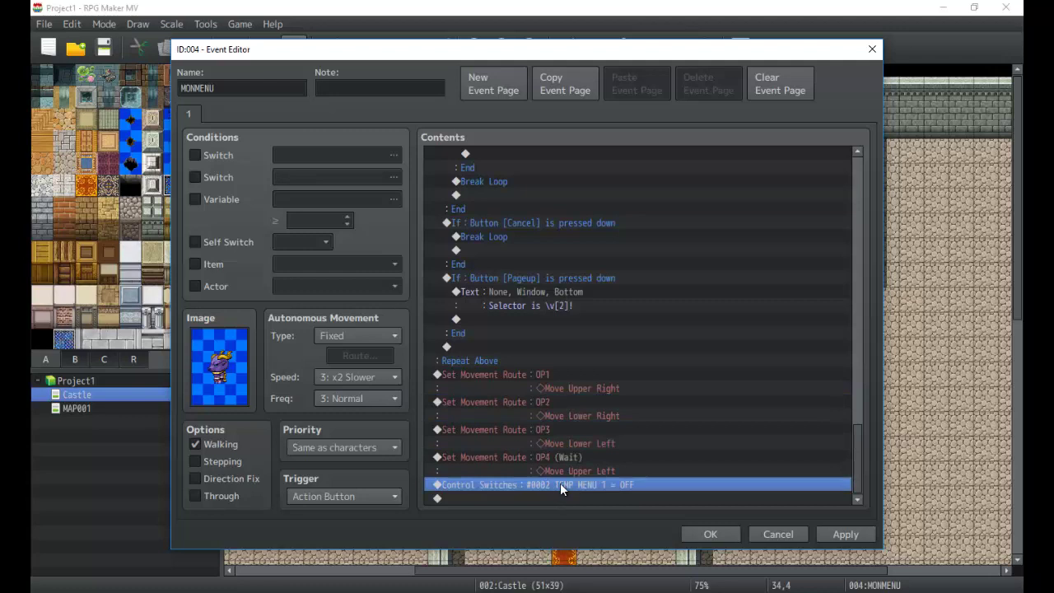
pyautogui.click(565, 372)
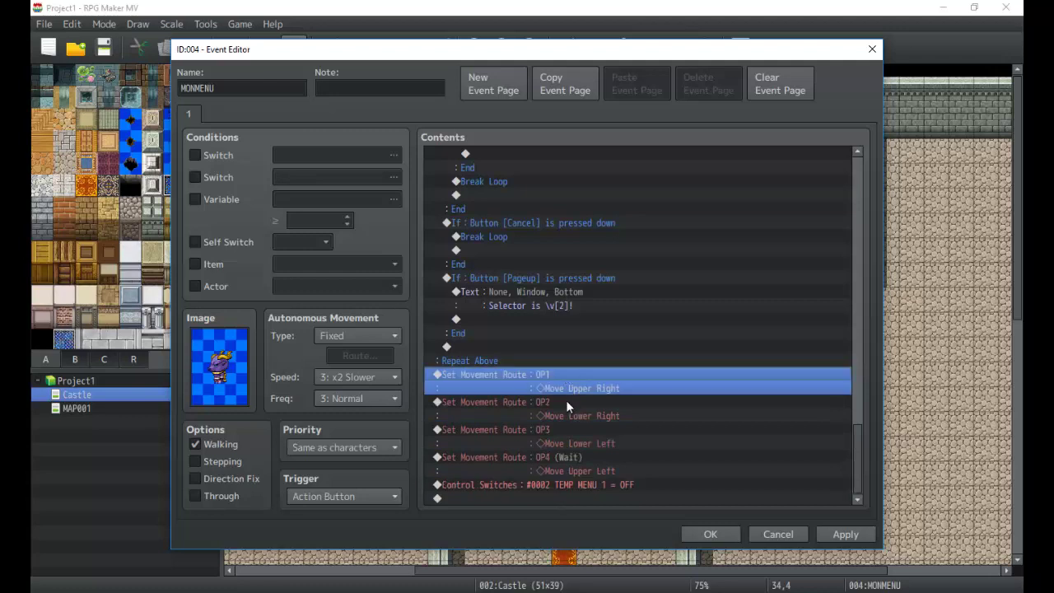
pyautogui.click(567, 407)
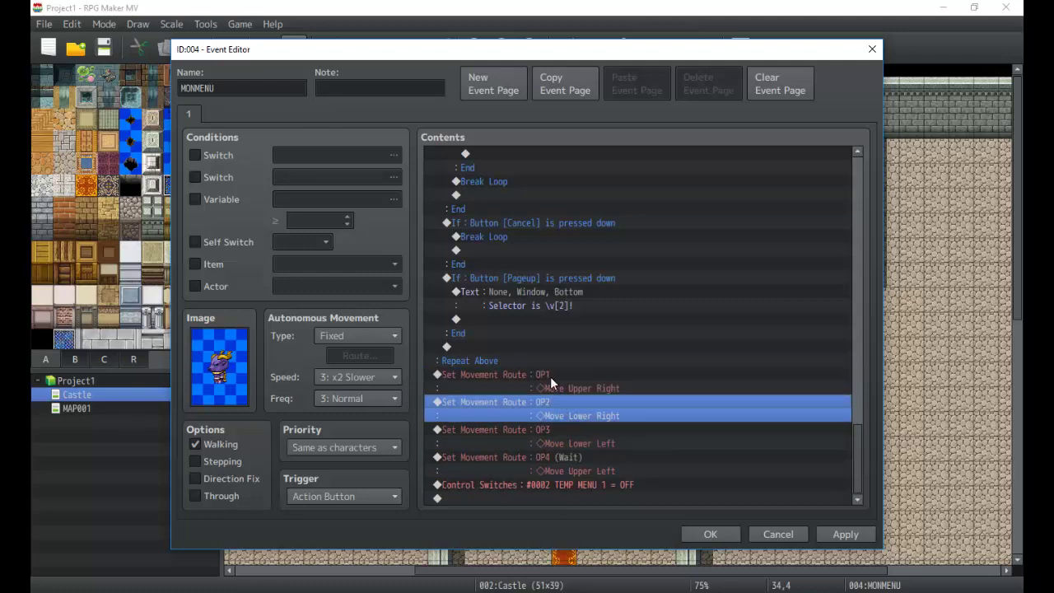
pyautogui.click(550, 376)
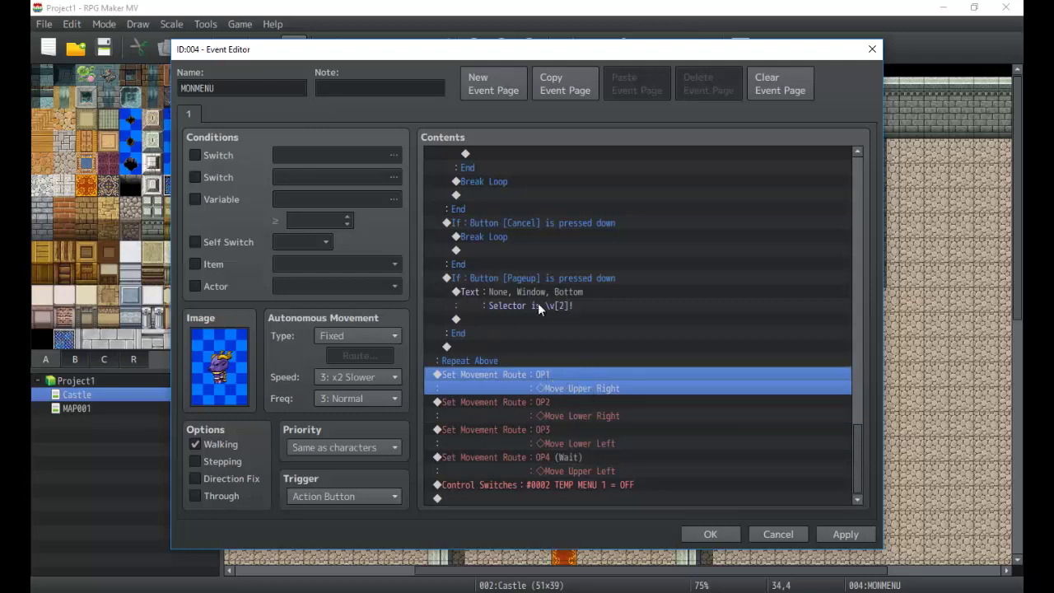
pyautogui.click(570, 460)
pyautogui.click(583, 485)
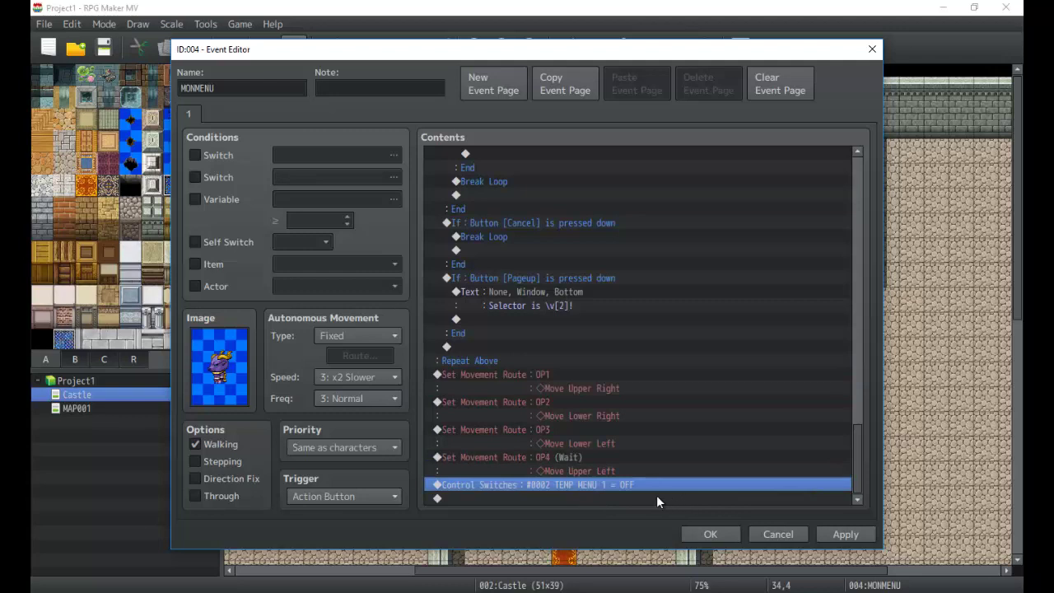
pyautogui.doubleClick(618, 484)
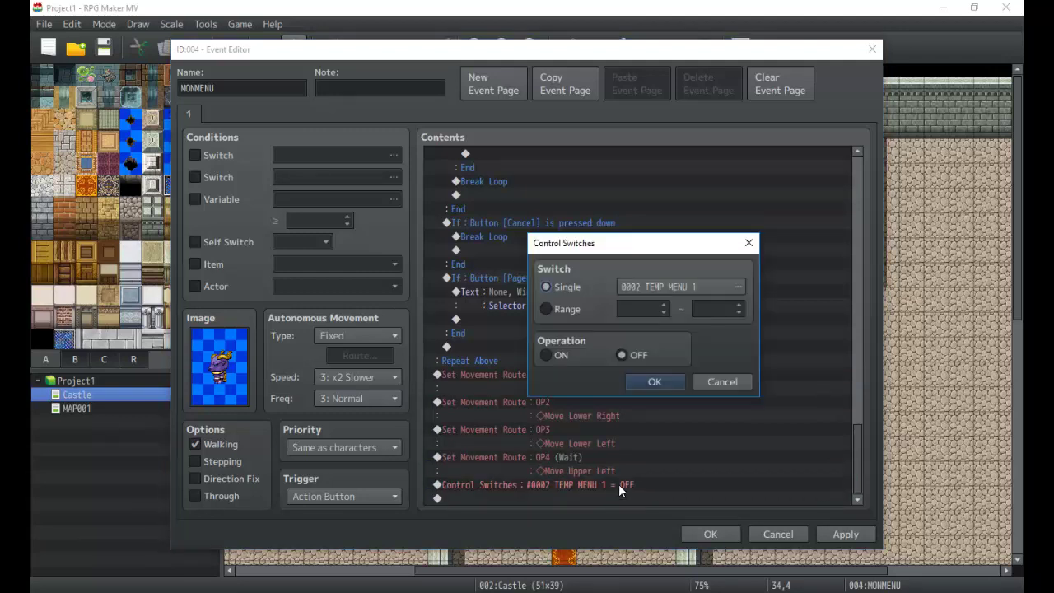
pyautogui.click(677, 382)
pyautogui.scroll(-1, 683, 341)
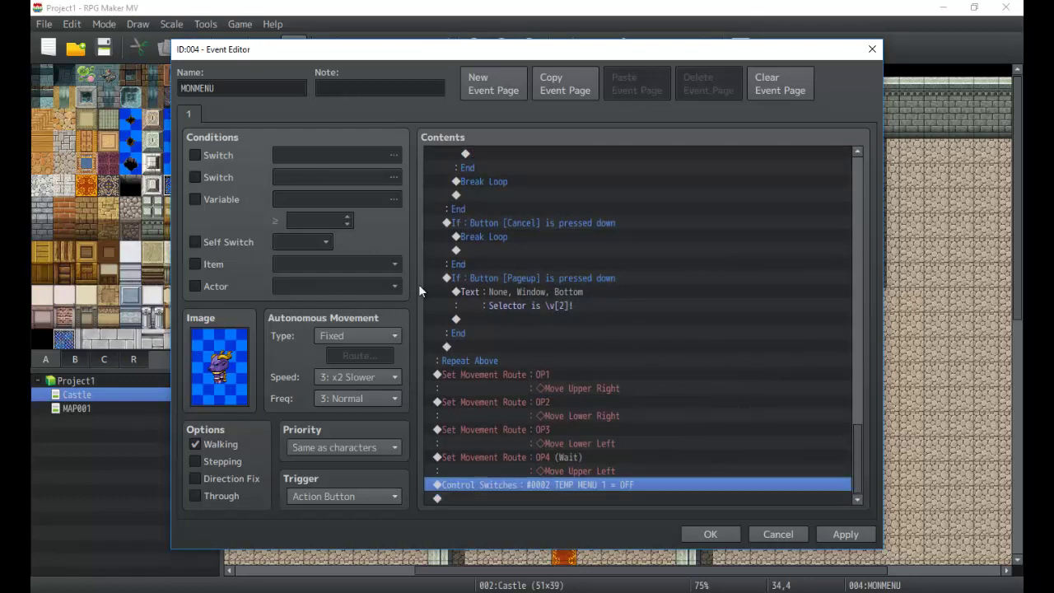
pyautogui.click(584, 457)
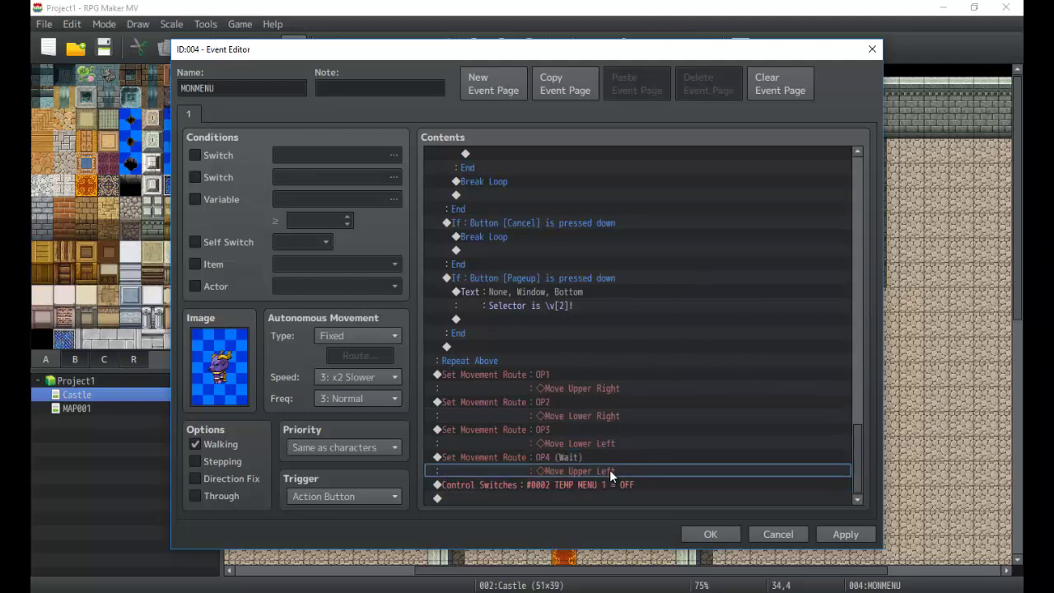
pyautogui.moveTo(853, 449); pyautogui.dragTo(864, 162)
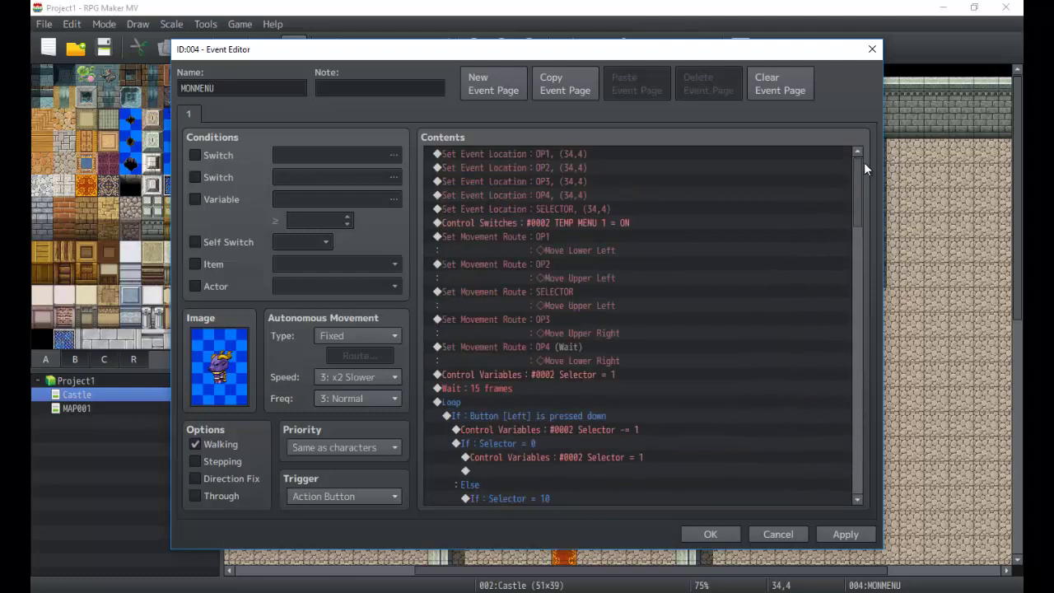
pyautogui.click(560, 237)
pyautogui.click(565, 266)
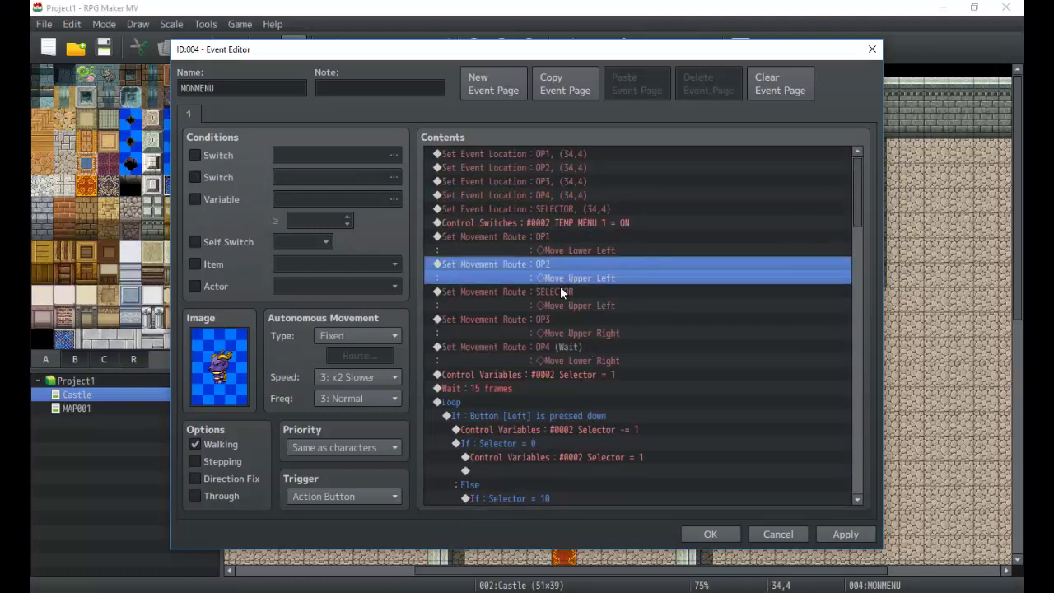
pyautogui.click(559, 250)
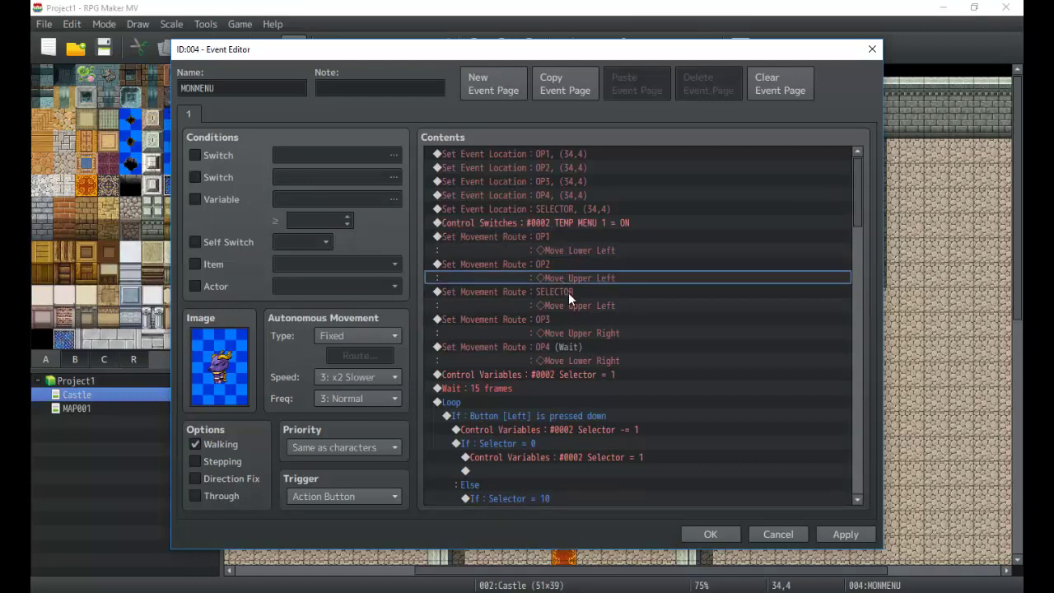
pyautogui.click(571, 330)
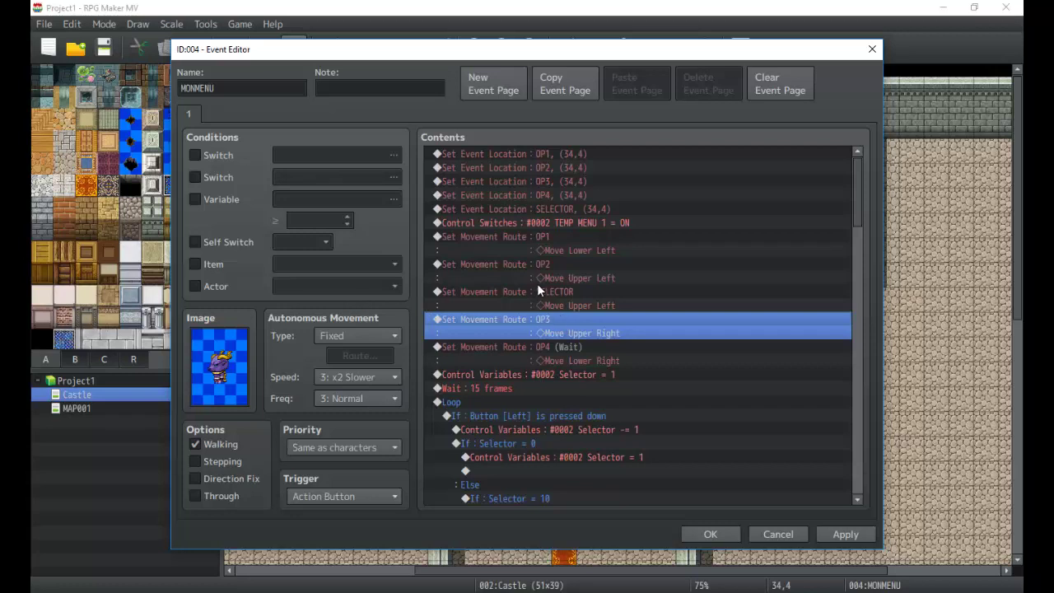
pyautogui.click(546, 239)
pyautogui.click(556, 278)
pyautogui.click(553, 325)
pyautogui.click(568, 346)
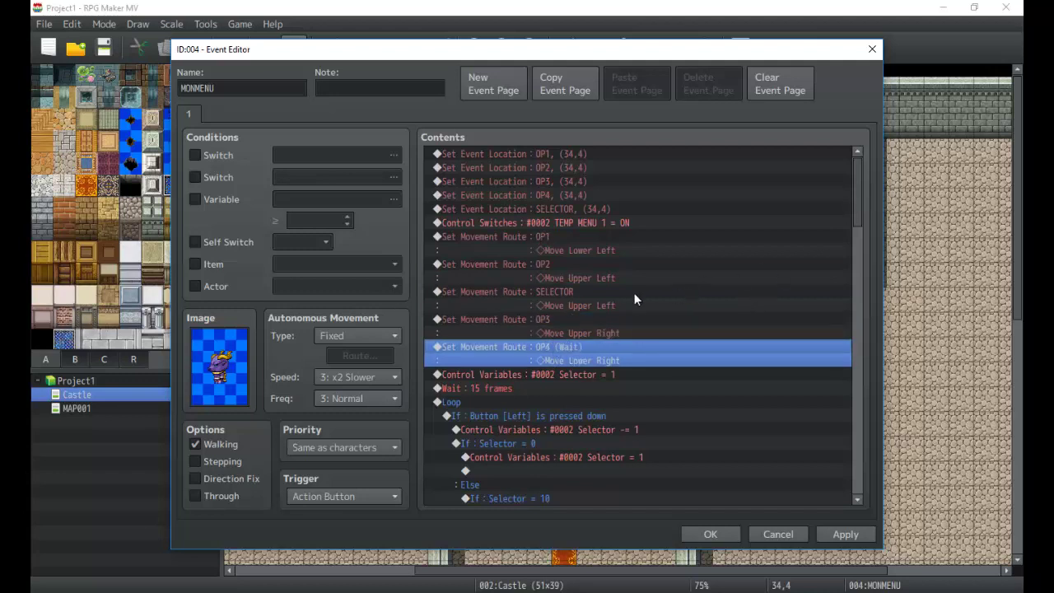
pyautogui.click(569, 239)
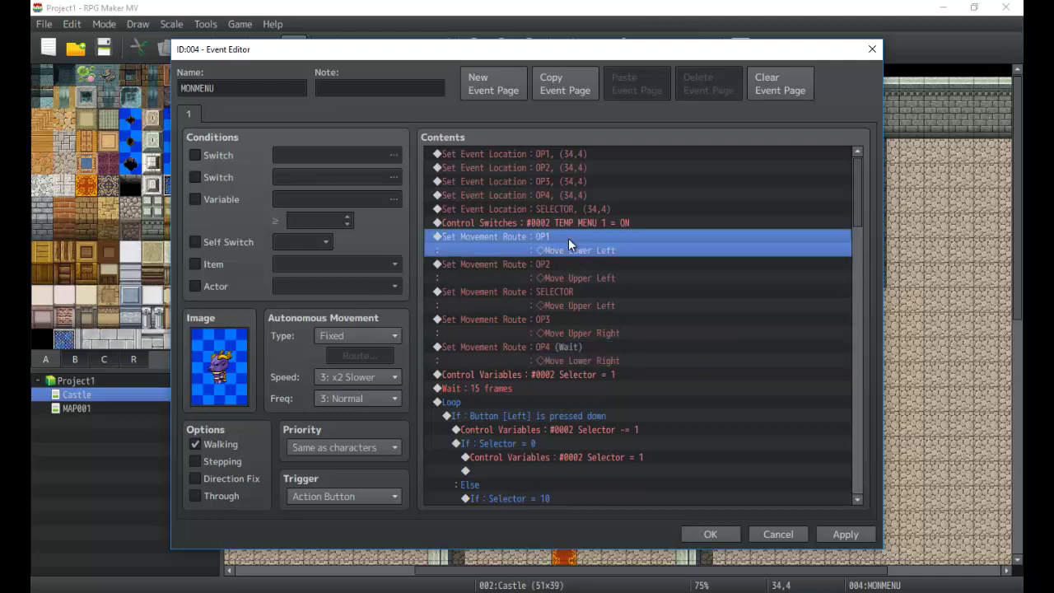
pyautogui.click(570, 276)
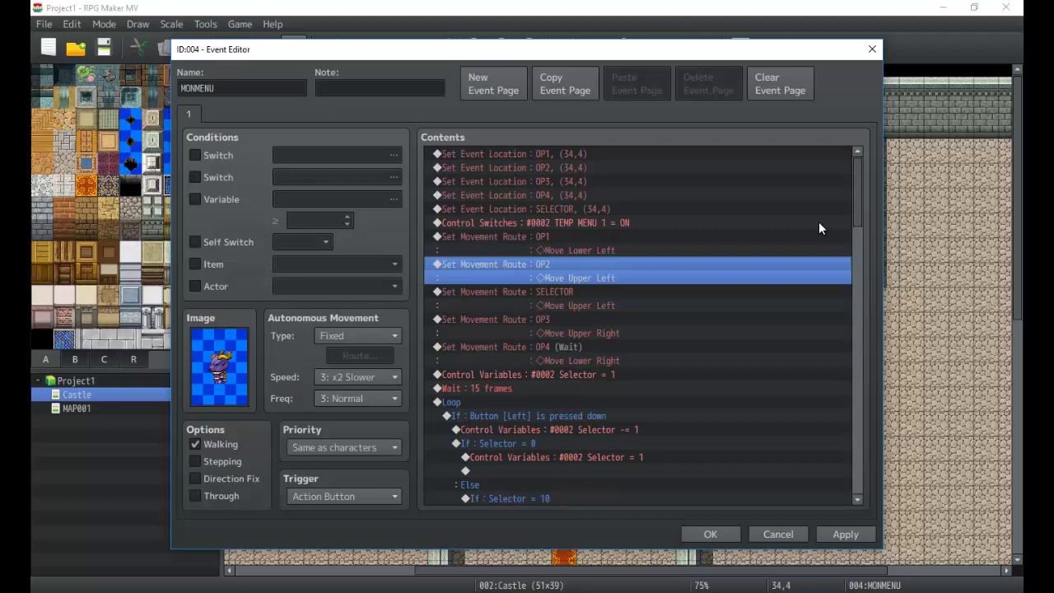
pyautogui.click(650, 243)
# Step: Make the OP1 and OP2 movement routes wait for completion
pyautogui.doubleClick(650, 238)
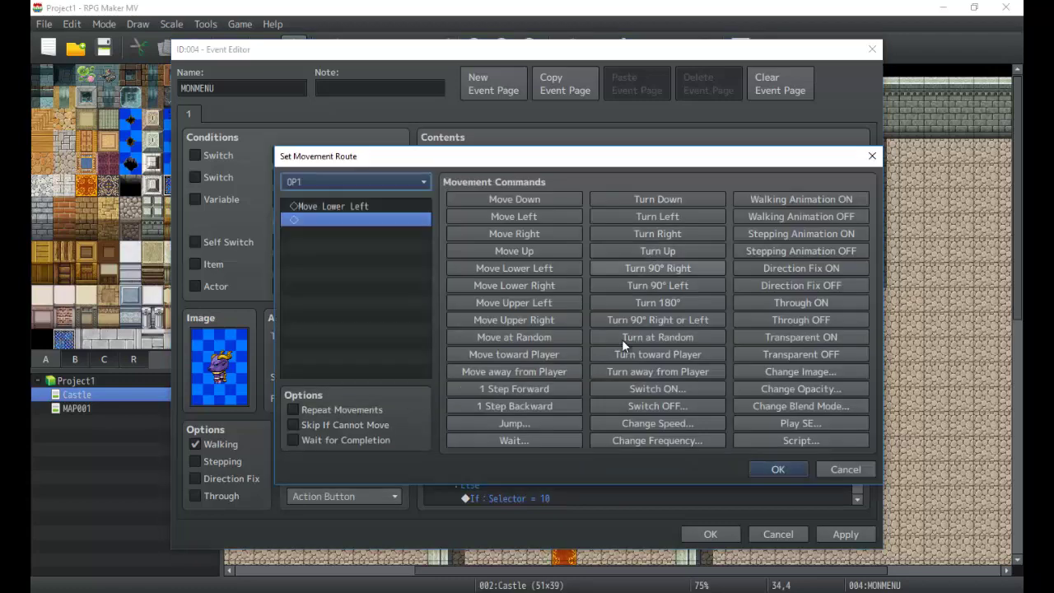
pyautogui.click(376, 440)
pyautogui.click(778, 469)
pyautogui.click(608, 269)
pyautogui.doubleClick(608, 270)
pyautogui.click(362, 440)
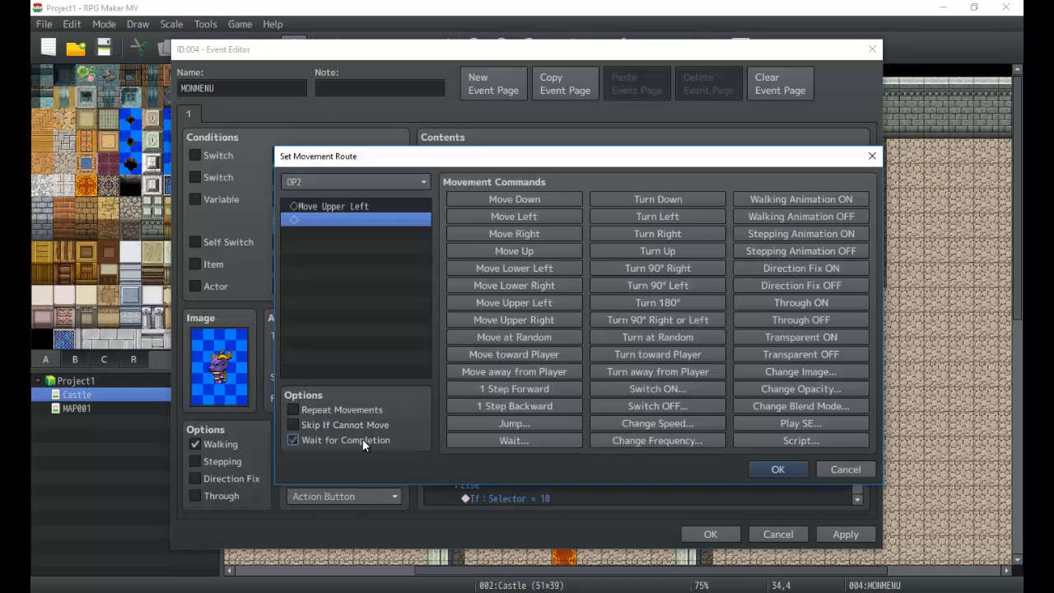
pyautogui.click(781, 468)
# Step: Take out the SELECTOR movement route so it can run before OP2's
pyautogui.click(578, 301)
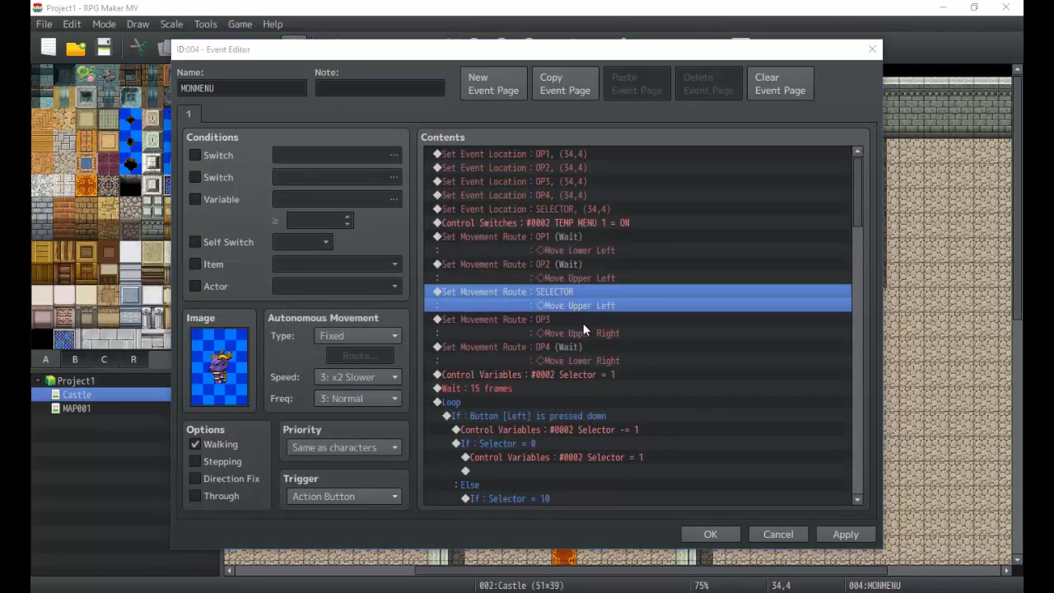
pyautogui.press('Return')
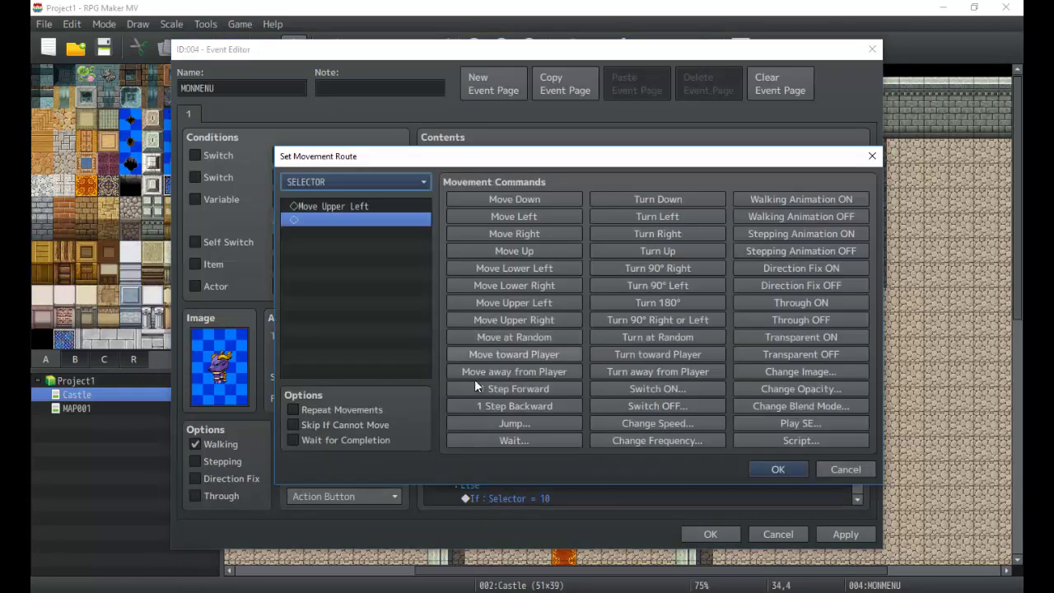
pyautogui.click(774, 469)
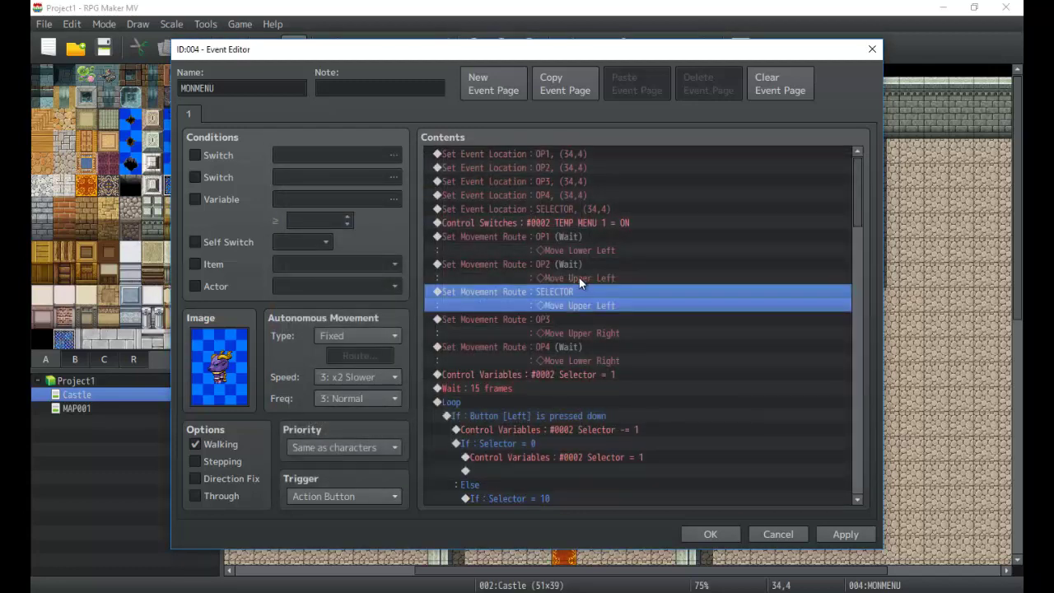
pyautogui.press('Delete')
pyautogui.click(574, 266)
# Step: Make OP3's route wait for completion and save the MONMENU event
pyautogui.click(582, 306)
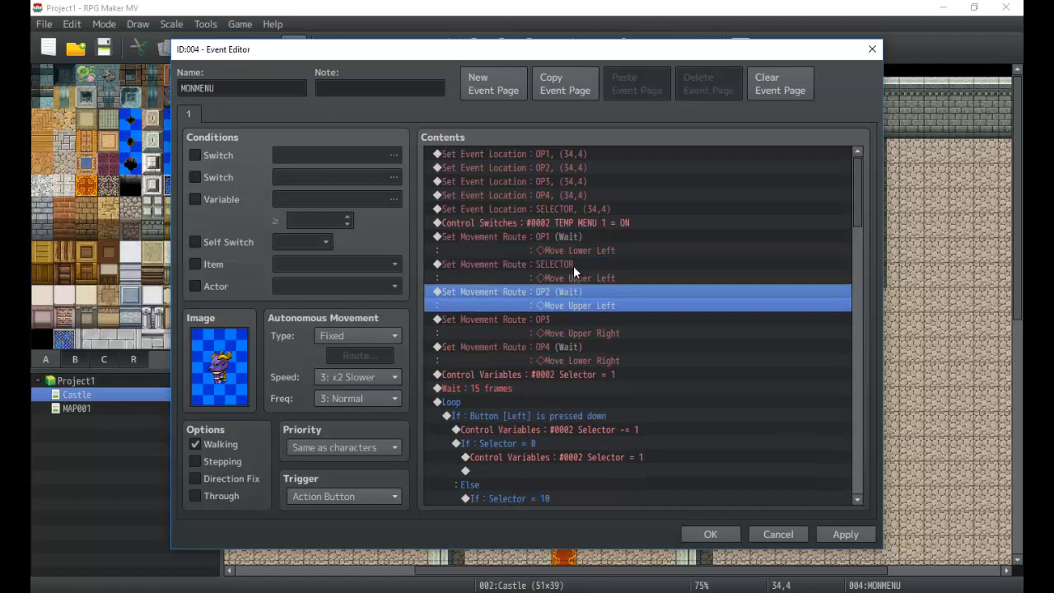
pyautogui.press('Return')
pyautogui.click(358, 440)
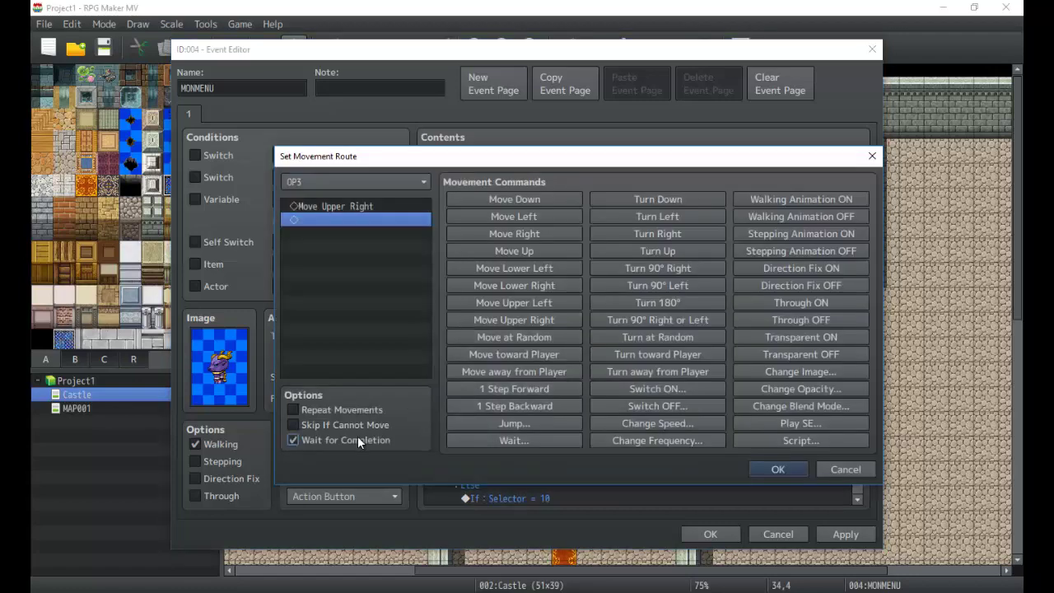
pyautogui.click(770, 469)
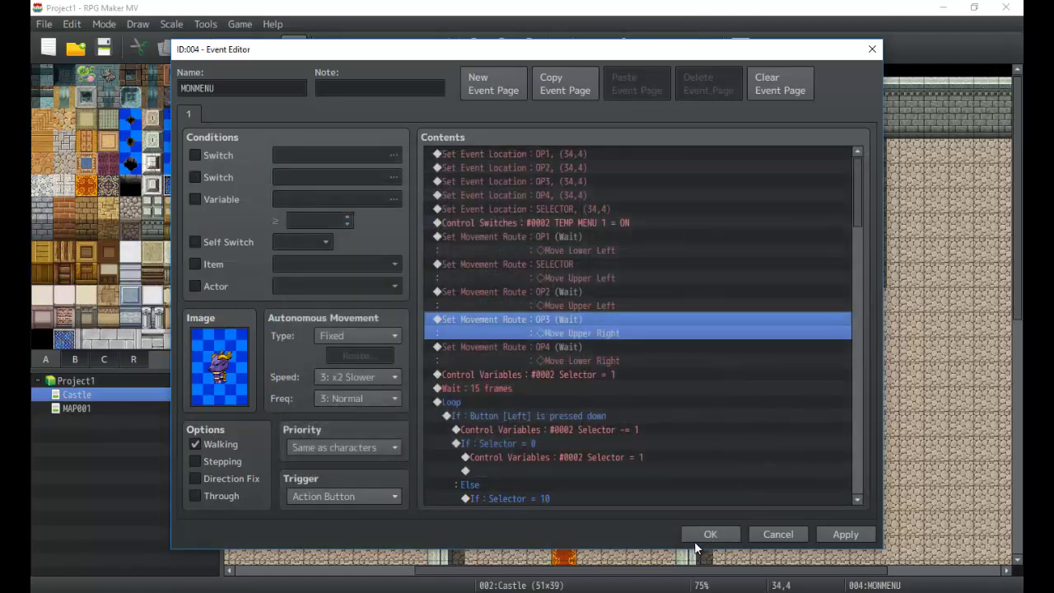
pyautogui.click(704, 536)
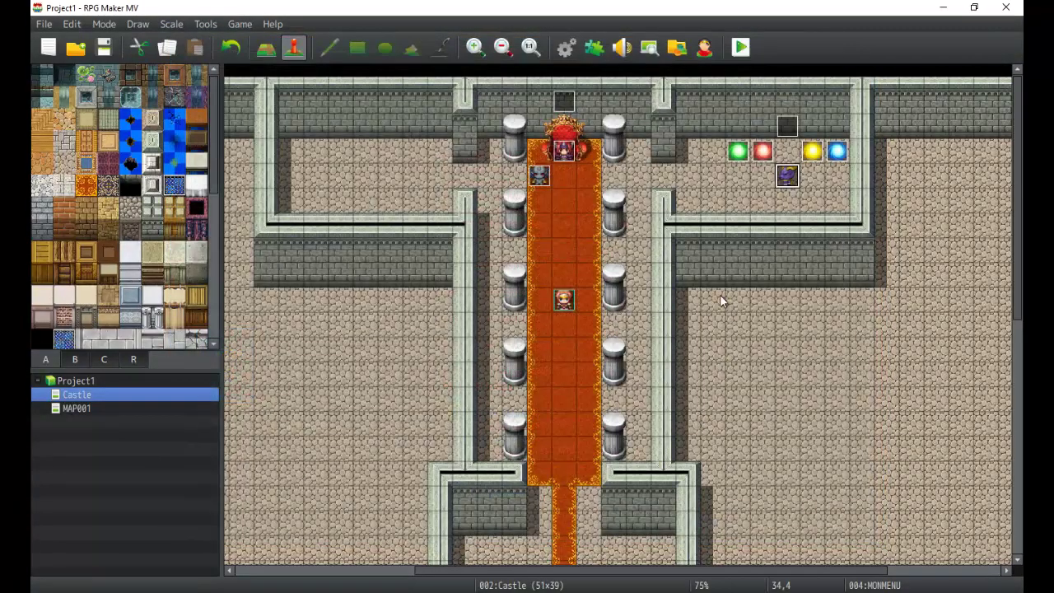
# Step: Set the green OP1 and red OP2 orb events to 6: x4 Faster speed
pyautogui.doubleClick(739, 151)
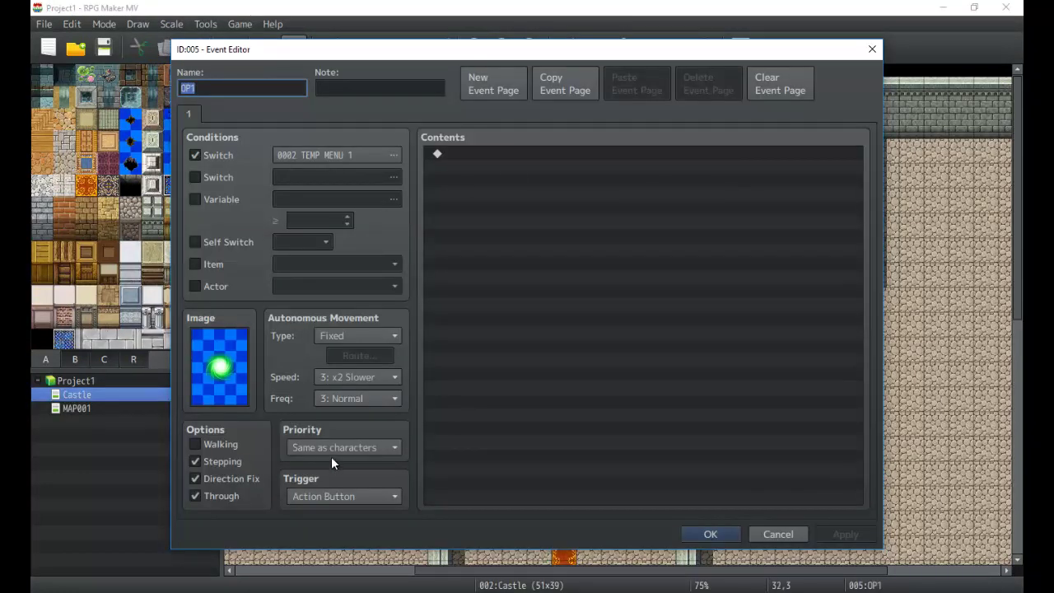
pyautogui.click(356, 376)
pyautogui.press('Down')
pyautogui.press('Down')
pyautogui.press('Down')
pyautogui.press('Return')
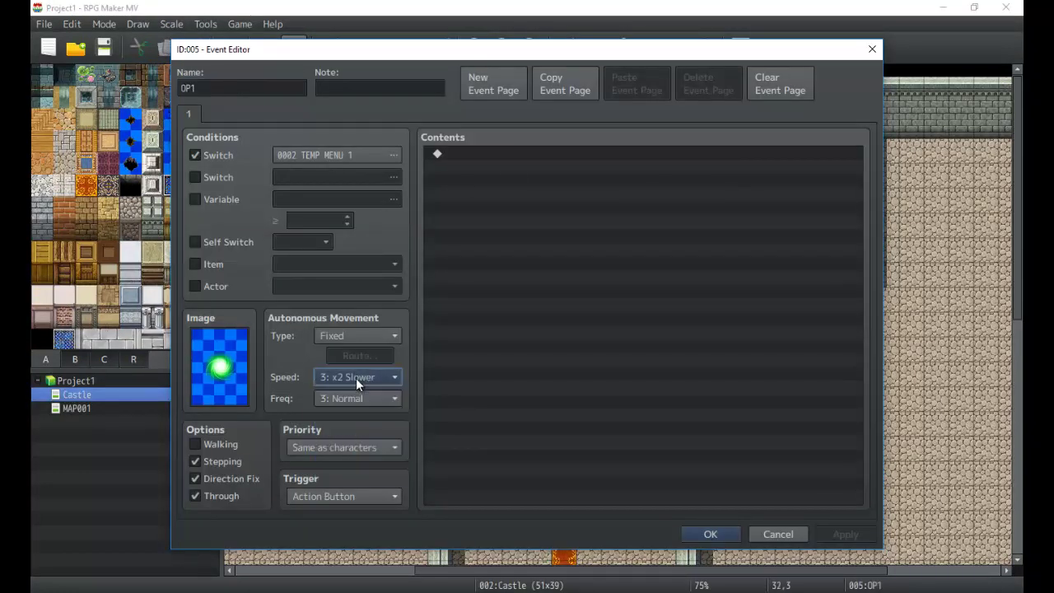
pyautogui.click(722, 535)
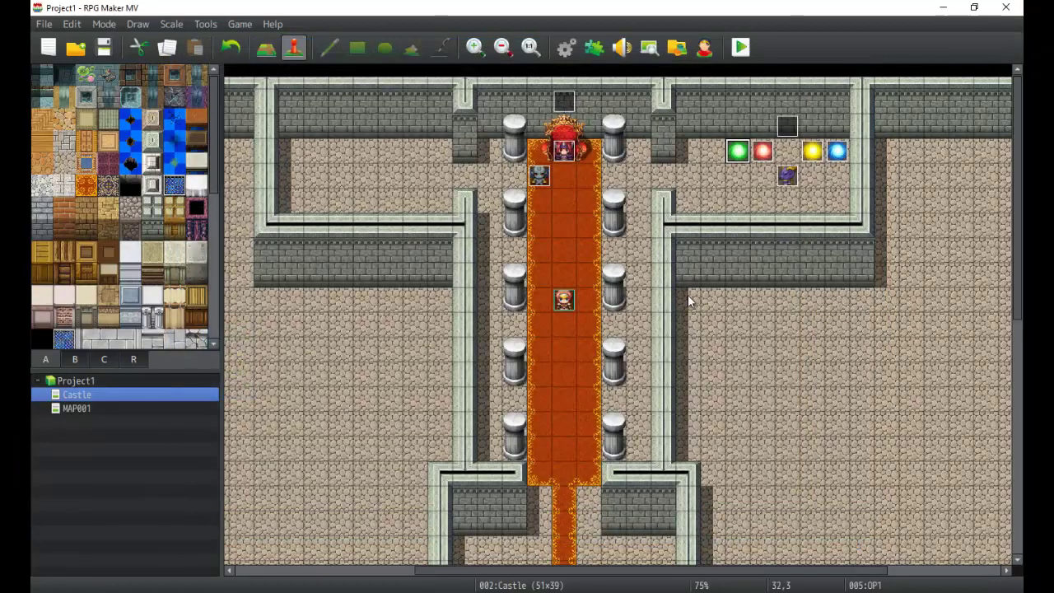
pyautogui.doubleClick(772, 145)
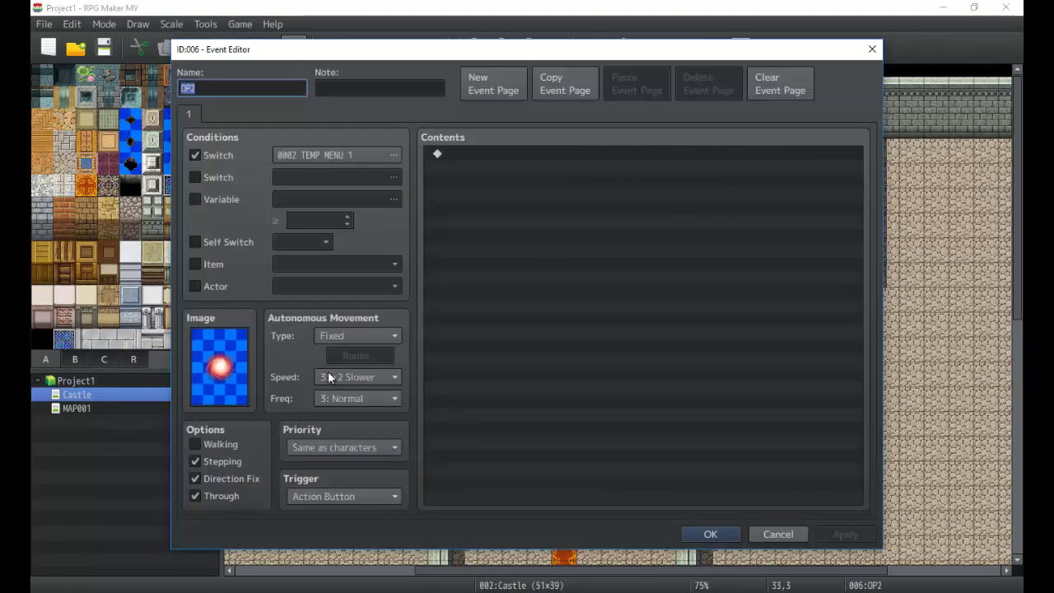
pyautogui.click(328, 376)
pyautogui.press('Down')
pyautogui.press('Down')
pyautogui.press('Down')
pyautogui.press('Return')
pyautogui.press('Return')
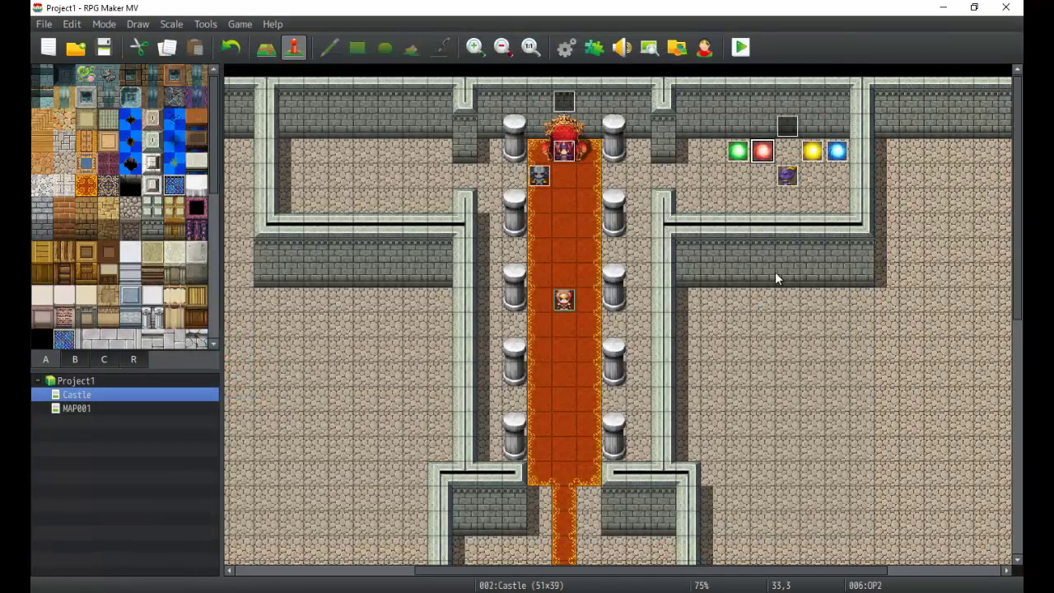
# Step: Set the yellow OP3 and blue OP4 orb events to x4 Faster speed
pyautogui.doubleClick(812, 151)
pyautogui.click(354, 377)
pyautogui.press('Down')
pyautogui.press('Down')
pyautogui.press('Down')
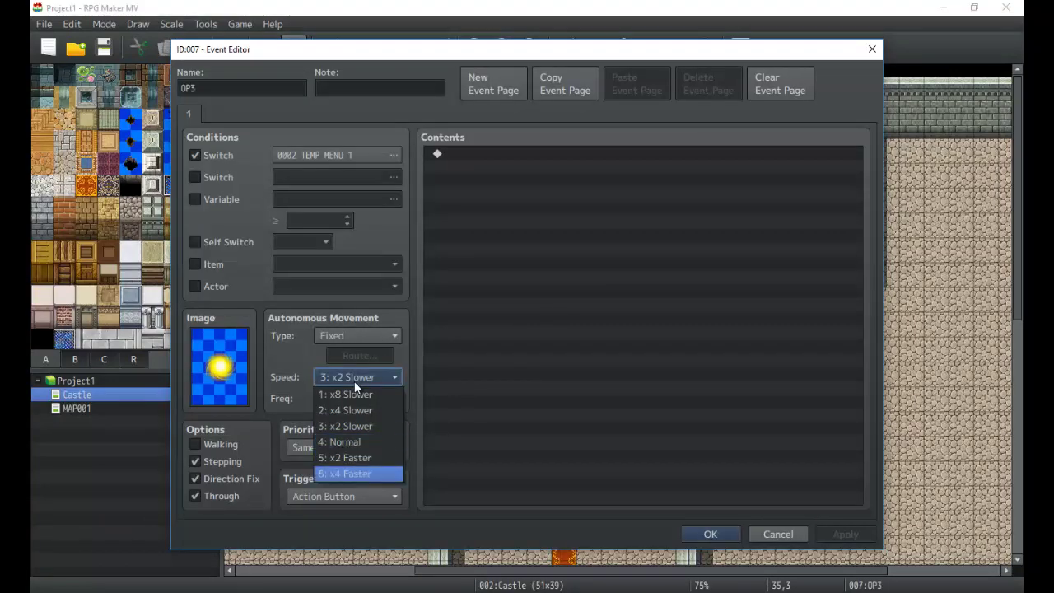
pyautogui.press('Return')
pyautogui.press('Return')
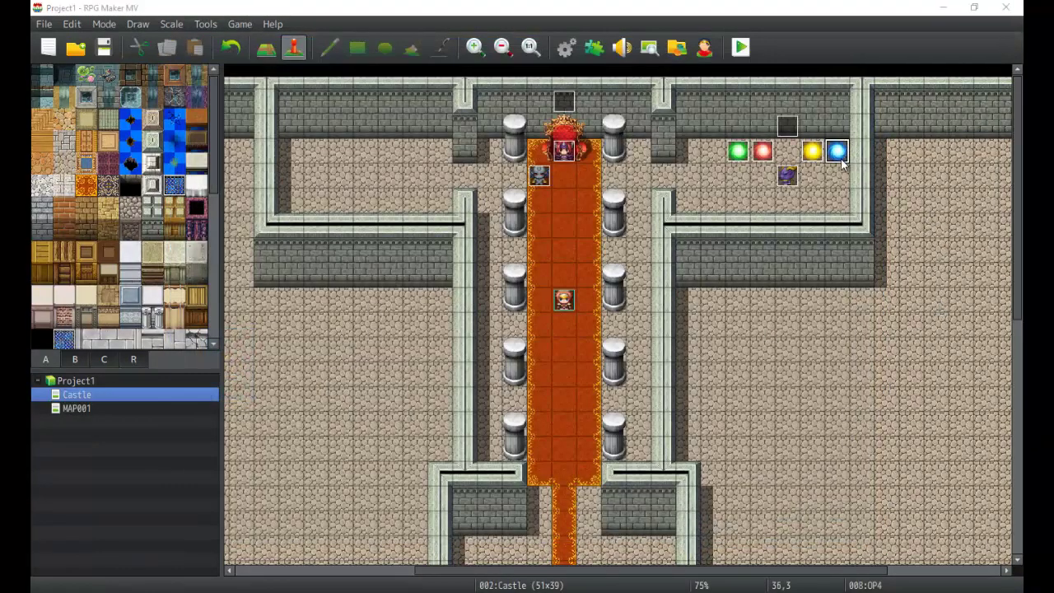
pyautogui.doubleClick(837, 153)
pyautogui.click(359, 378)
pyautogui.press('Down')
pyautogui.press('Down')
pyautogui.press('Escape')
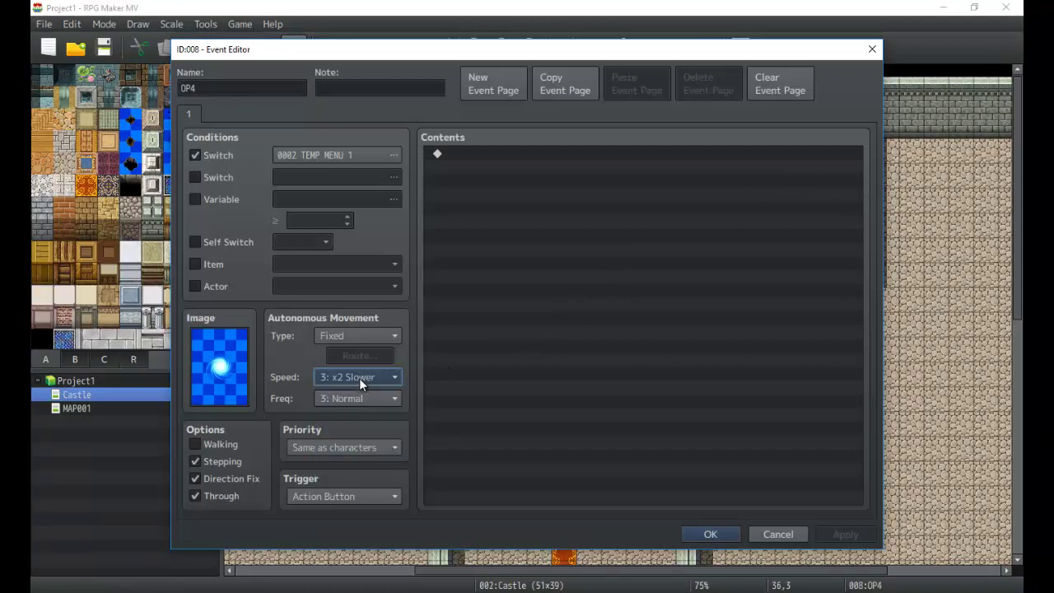
pyautogui.press('Return')
# Step: Save the project and start a playtest from the Game menu
pyautogui.click(239, 24)
pyautogui.click(259, 41)
pyautogui.click(473, 334)
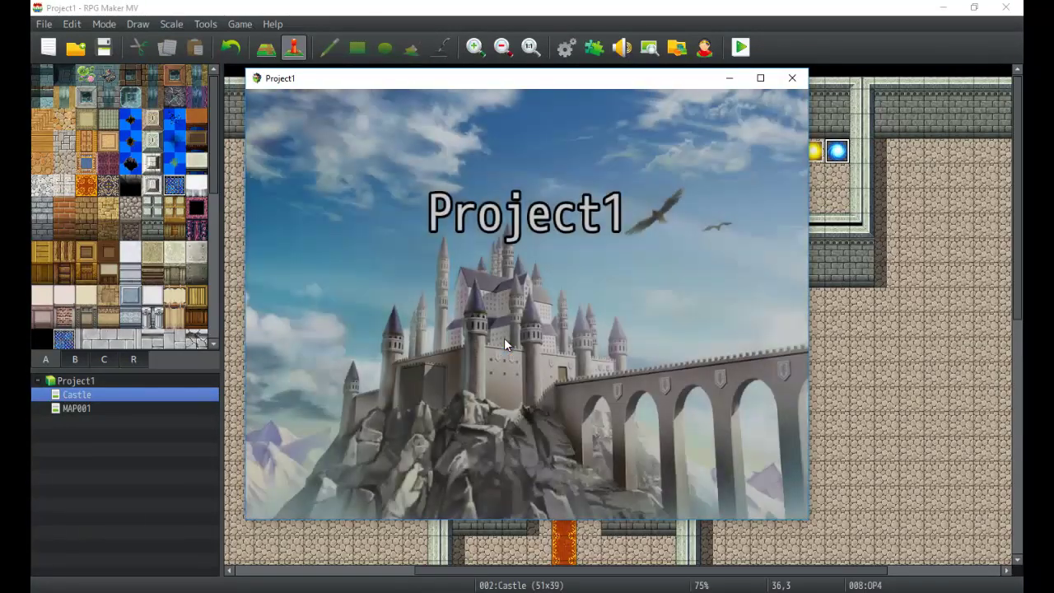
pyautogui.press('Return')
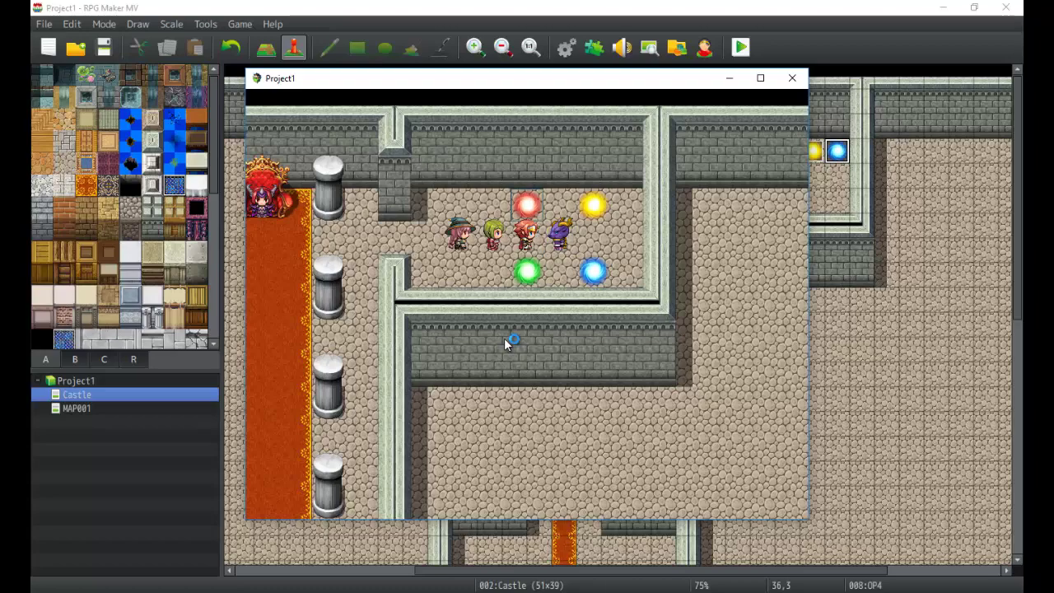
pyautogui.click(792, 77)
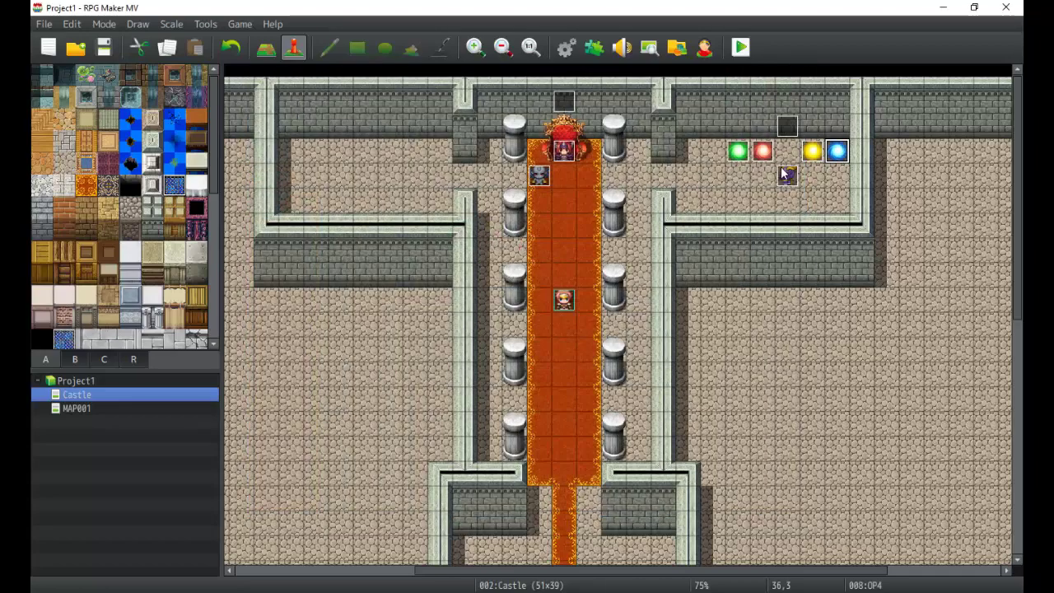
# Step: Set the green orb OP1's movement speed back to 4: Normal
pyautogui.doubleClick(787, 130)
pyautogui.press('Escape')
pyautogui.click(787, 174)
pyautogui.doubleClick(788, 174)
pyautogui.doubleClick(737, 151)
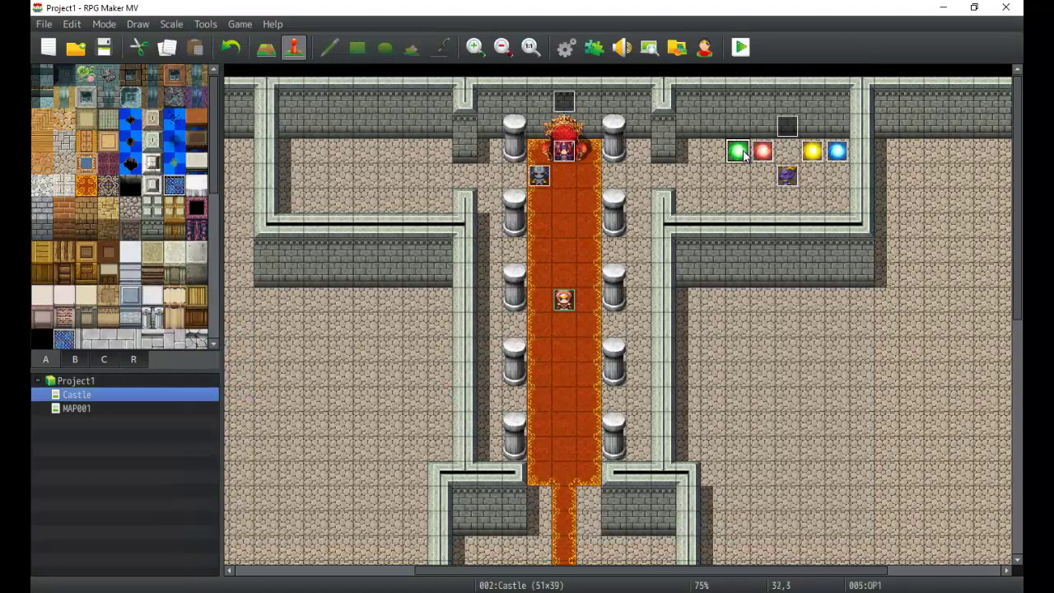
pyautogui.click(348, 379)
pyautogui.click(355, 442)
pyautogui.press('Escape')
# Step: Set the red OP2 and yellow OP3 orbs' speed to 4: Normal
pyautogui.doubleClick(762, 150)
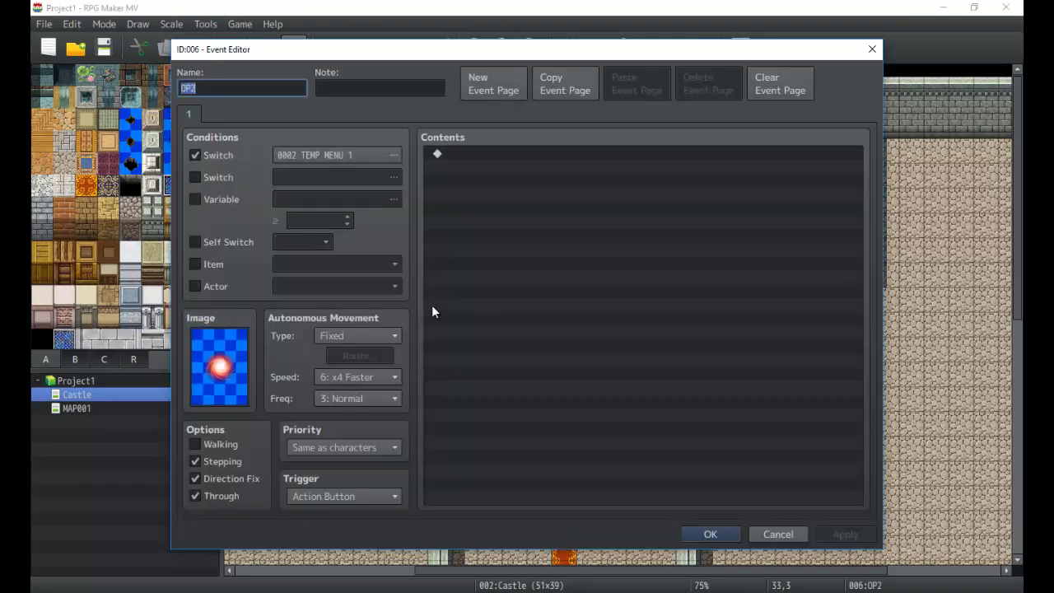
pyautogui.click(360, 377)
pyautogui.click(354, 439)
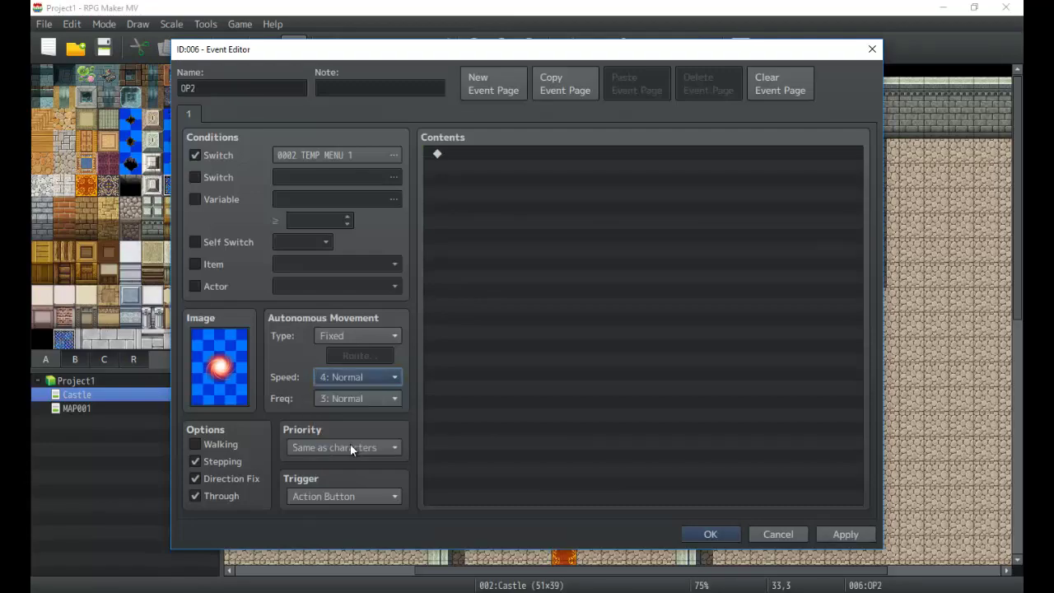
pyautogui.press('Return')
pyautogui.doubleClick(812, 151)
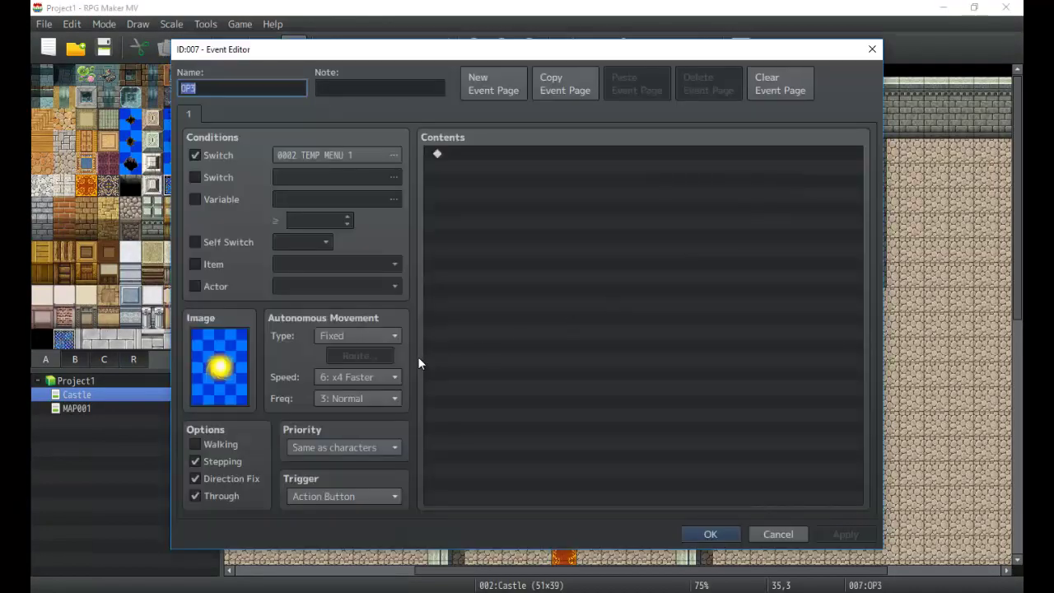
pyautogui.click(376, 376)
pyautogui.press('Up')
pyautogui.press('Up')
pyautogui.press('Return')
pyautogui.press('Return')
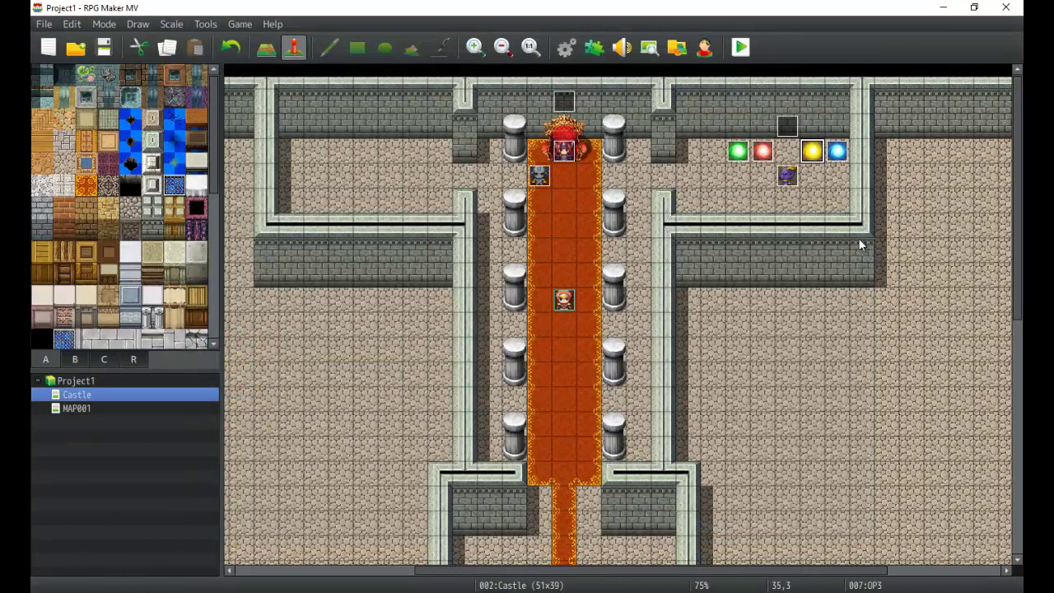
# Step: Set the blue orb OP4's speed to 4: Normal and save it
pyautogui.doubleClick(841, 153)
pyautogui.click(341, 380)
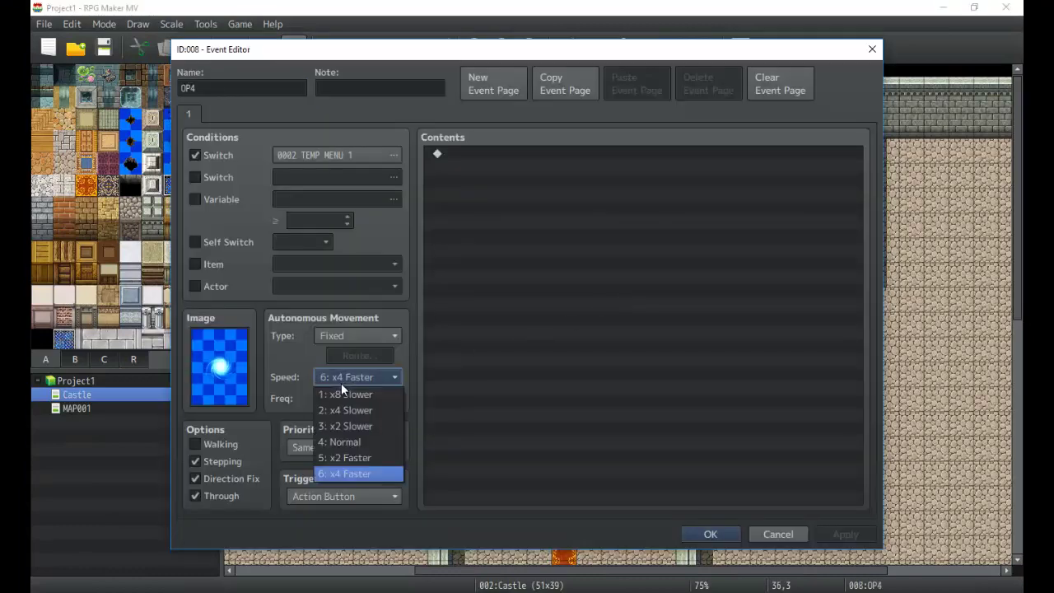
pyautogui.click(360, 444)
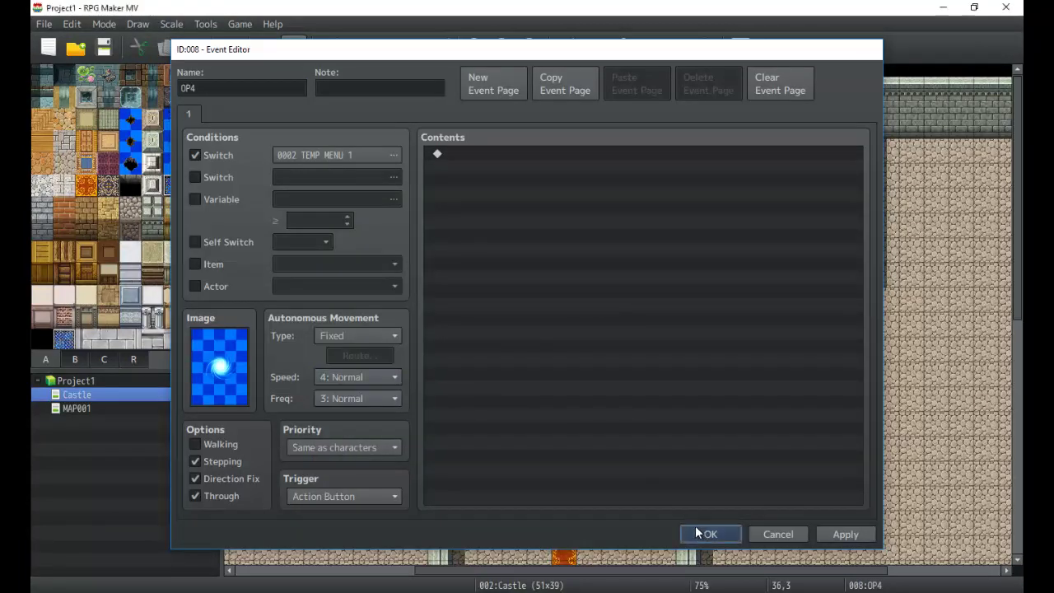
pyautogui.click(698, 531)
# Step: In MONMENU, stop the OP1 movement route waiting for completion
pyautogui.doubleClick(788, 177)
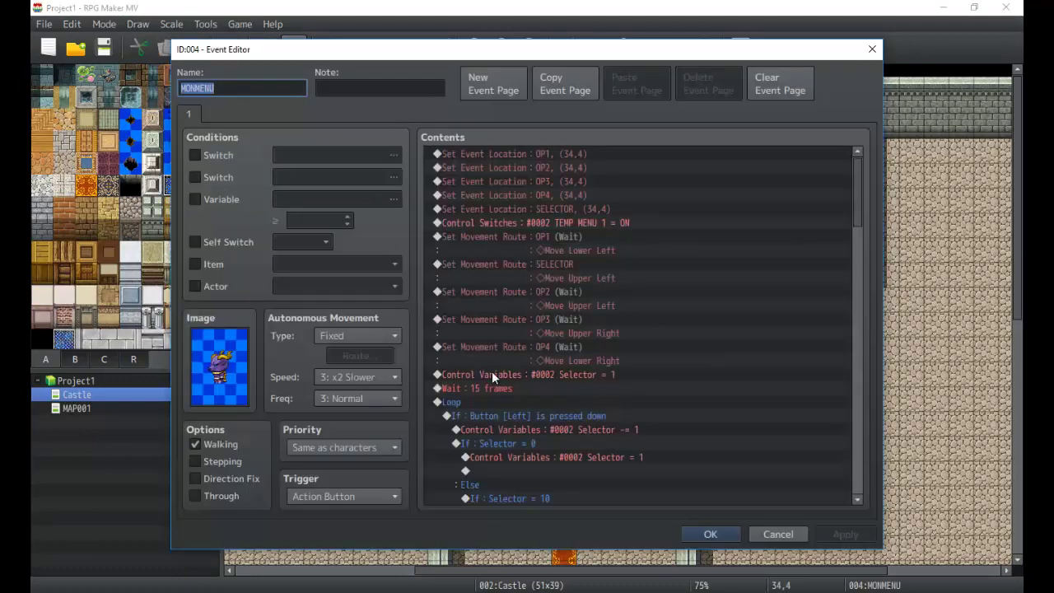
pyautogui.click(536, 225)
pyautogui.doubleClick(535, 236)
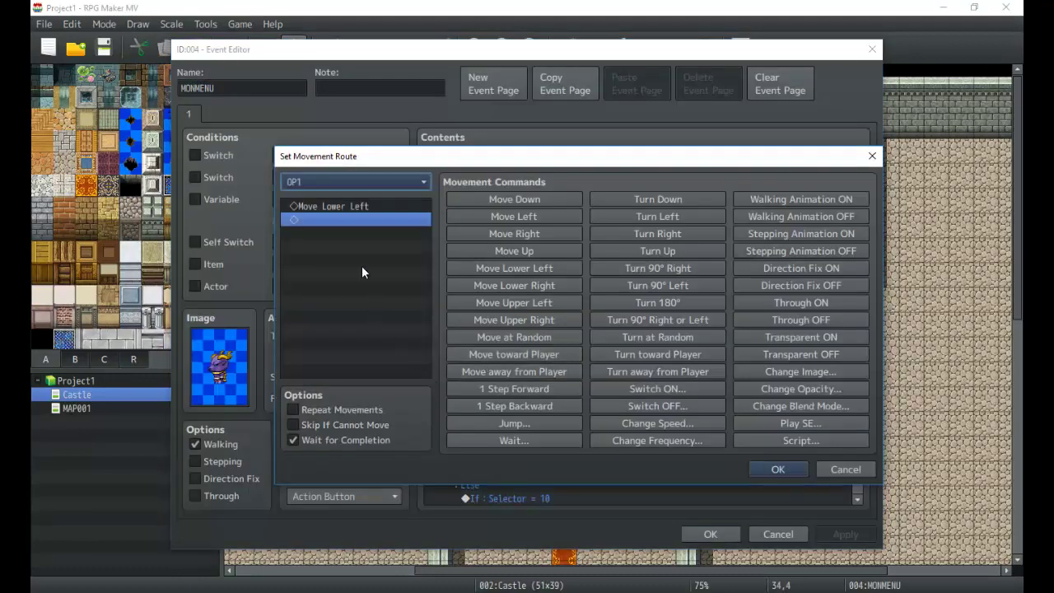
pyautogui.click(329, 439)
pyautogui.click(765, 469)
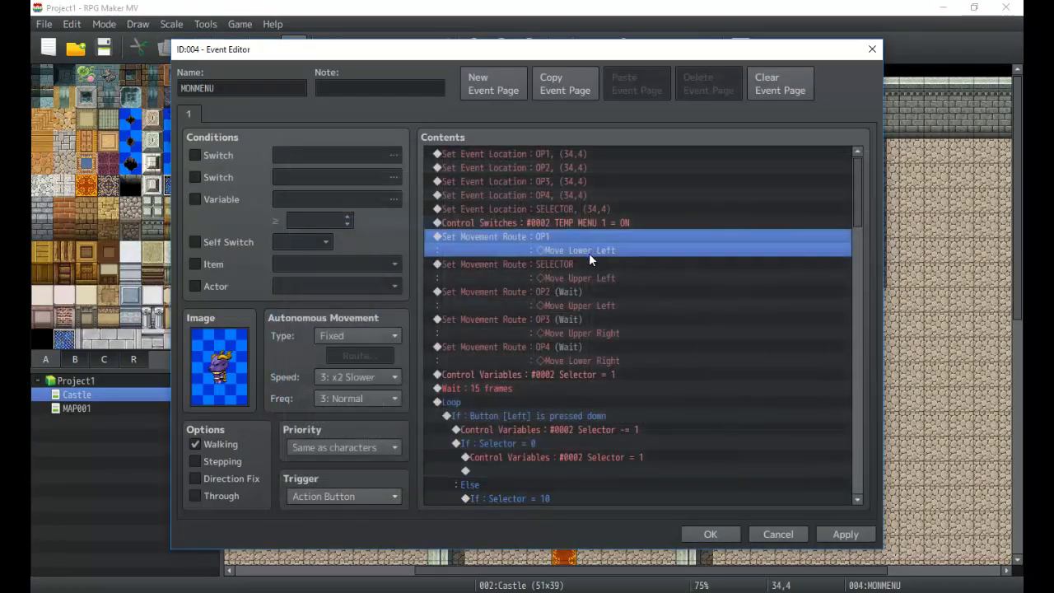
# Step: Check the SELECTOR route's Wait for Completion option, leaving it unchanged
pyautogui.click(589, 280)
pyautogui.click(577, 237)
pyautogui.click(569, 262)
pyautogui.doubleClick(569, 261)
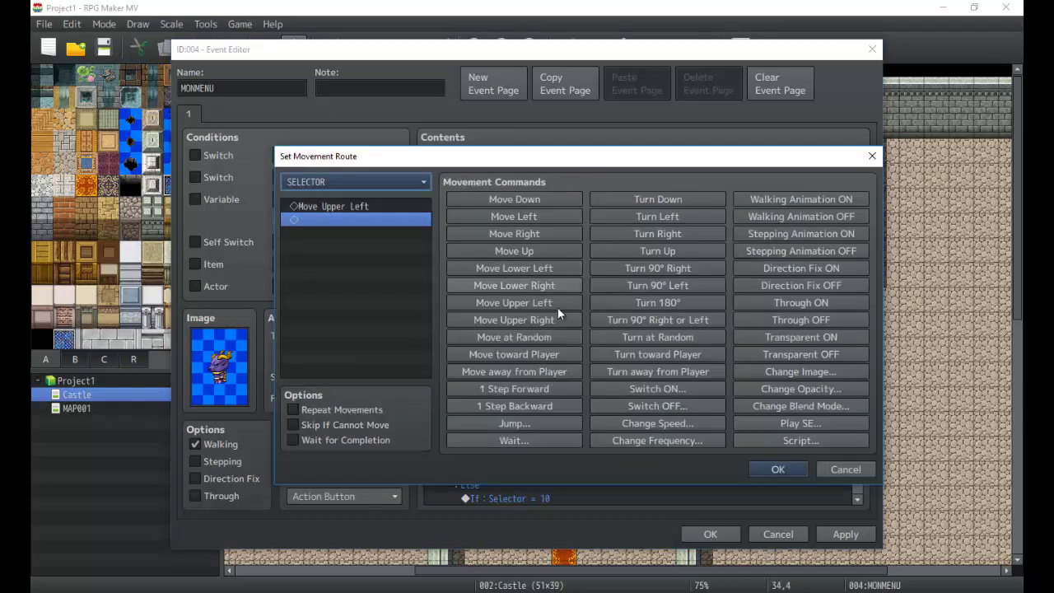
pyautogui.click(325, 437)
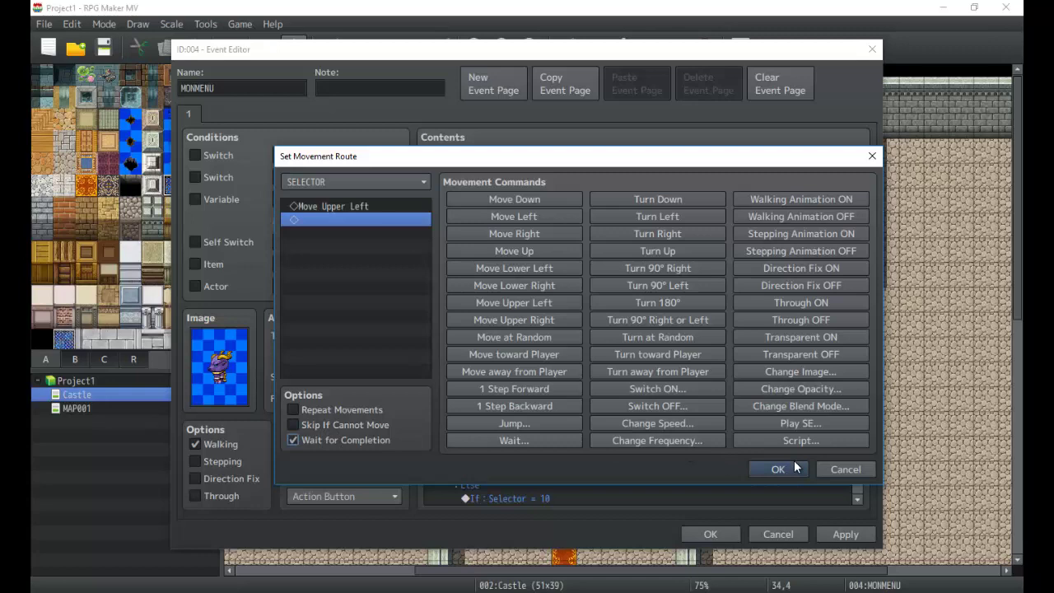
pyautogui.click(839, 469)
# Step: Untick Wait for Completion on the OP2 and OP3 movement routes
pyautogui.click(593, 290)
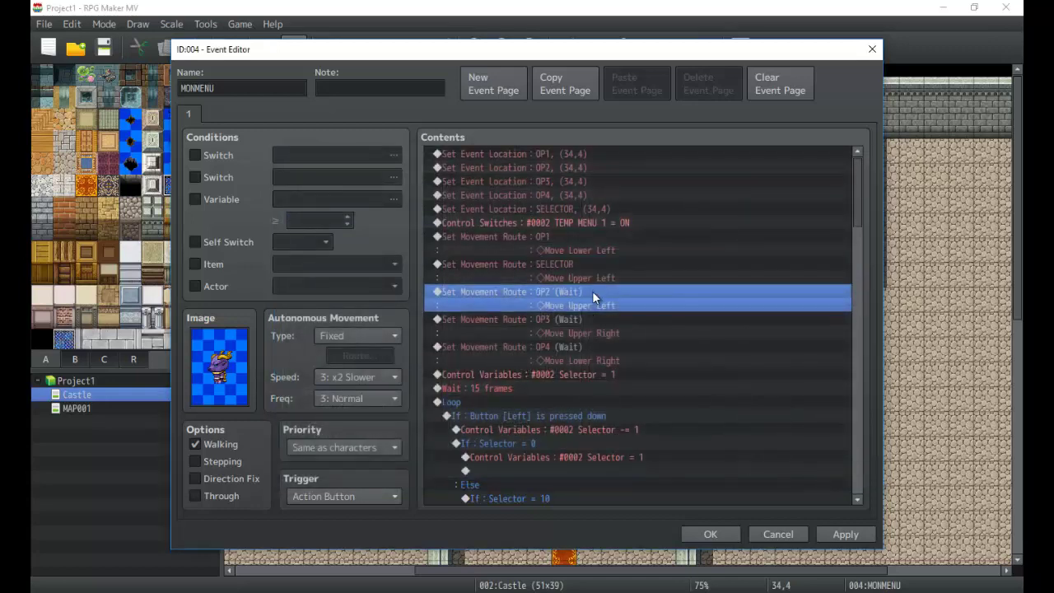
pyautogui.doubleClick(592, 291)
pyautogui.click(384, 443)
pyautogui.click(760, 458)
pyautogui.doubleClick(632, 333)
pyautogui.click(320, 440)
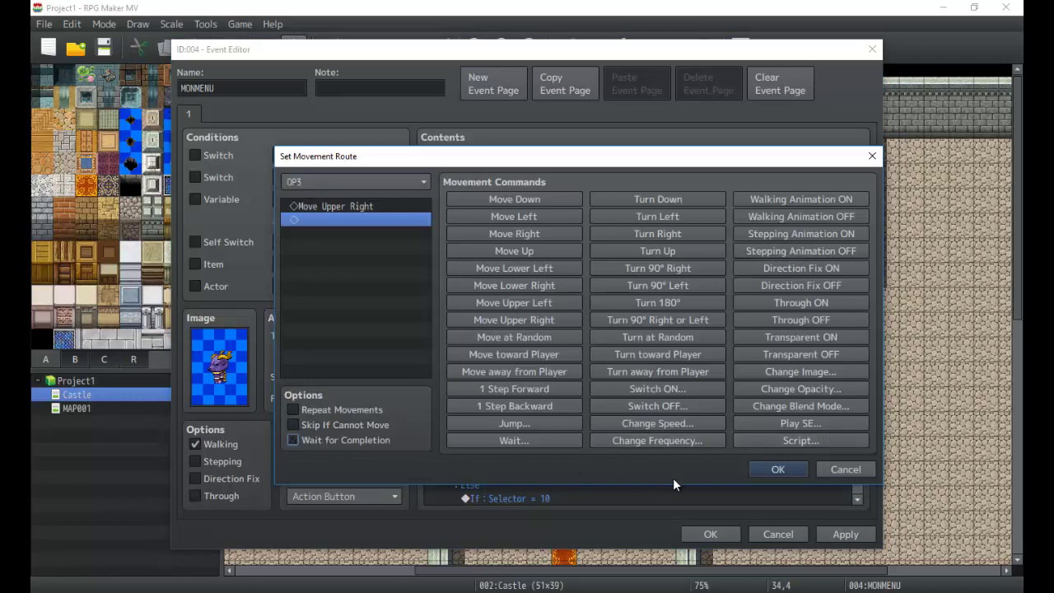
pyautogui.click(777, 470)
pyautogui.click(587, 354)
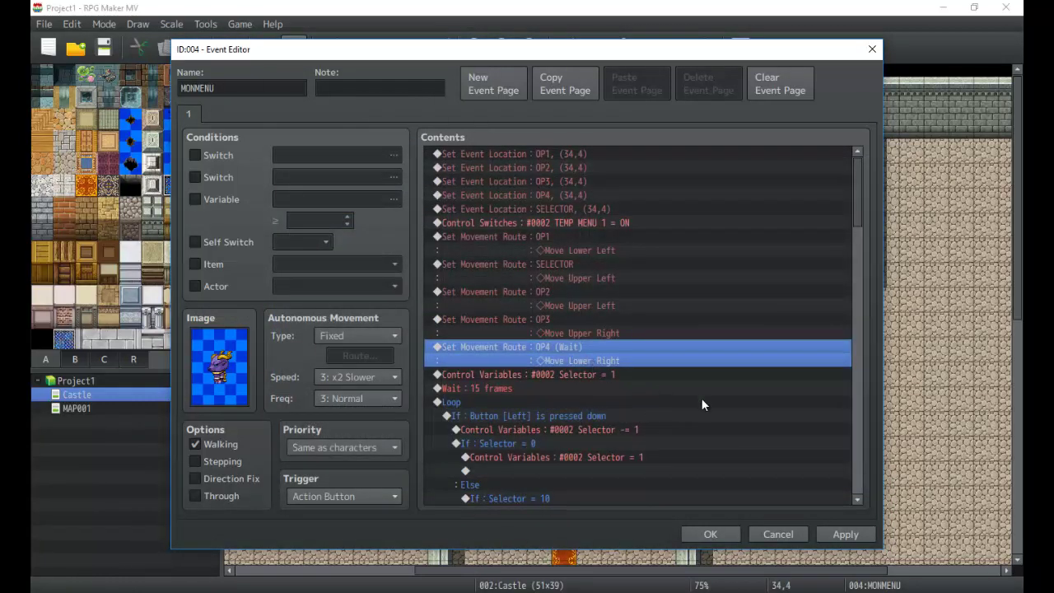
pyautogui.scroll(-1, 701, 399)
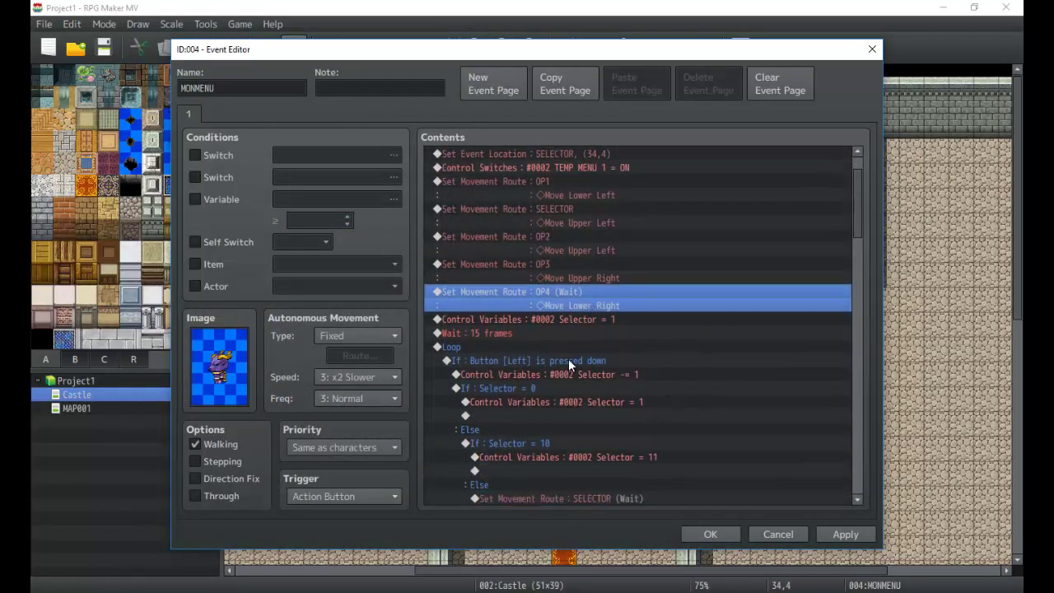
pyautogui.click(565, 359)
pyautogui.click(544, 331)
pyautogui.click(544, 318)
pyautogui.click(544, 331)
pyautogui.click(544, 322)
pyautogui.click(544, 333)
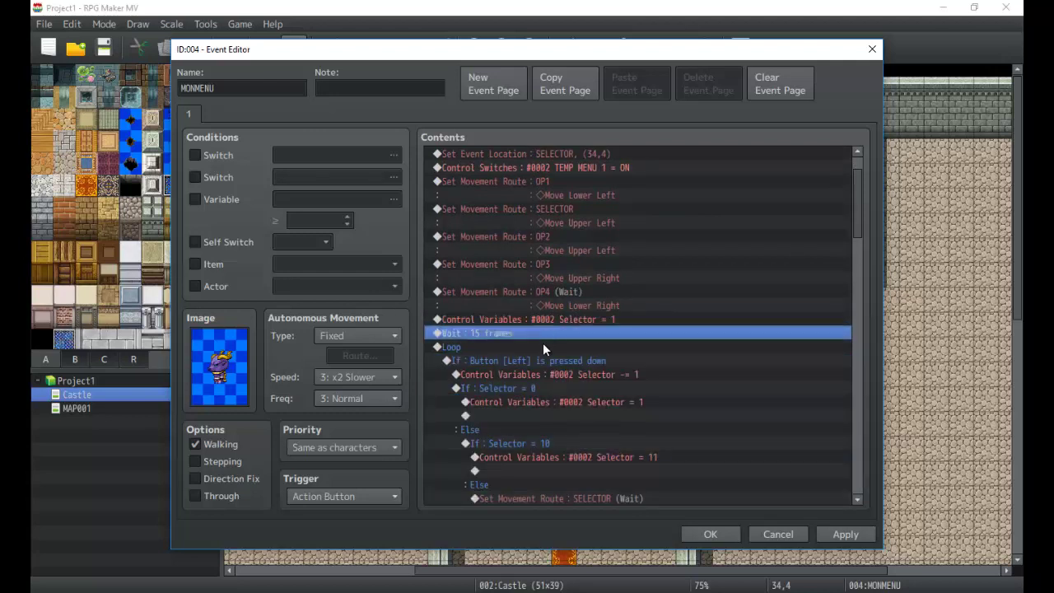
pyautogui.click(540, 360)
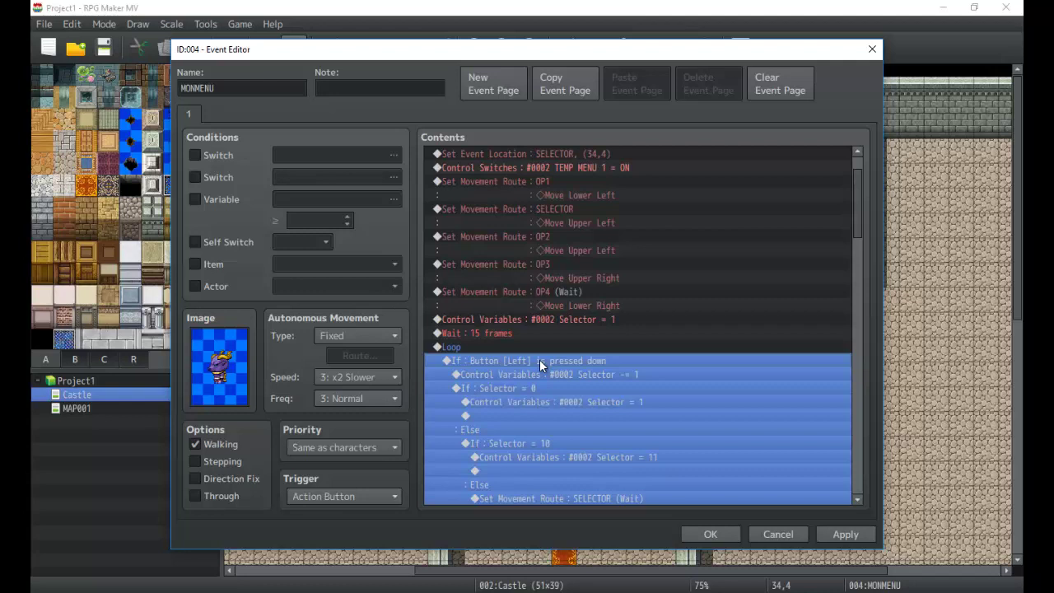
pyautogui.scroll(-2, 542, 358)
pyautogui.click(546, 304)
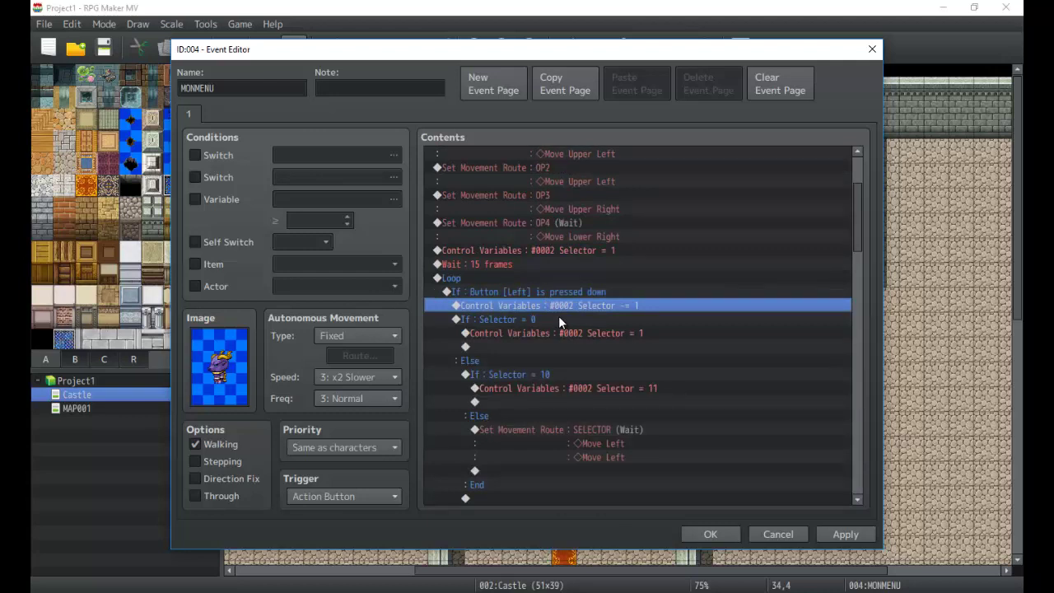
pyautogui.click(555, 321)
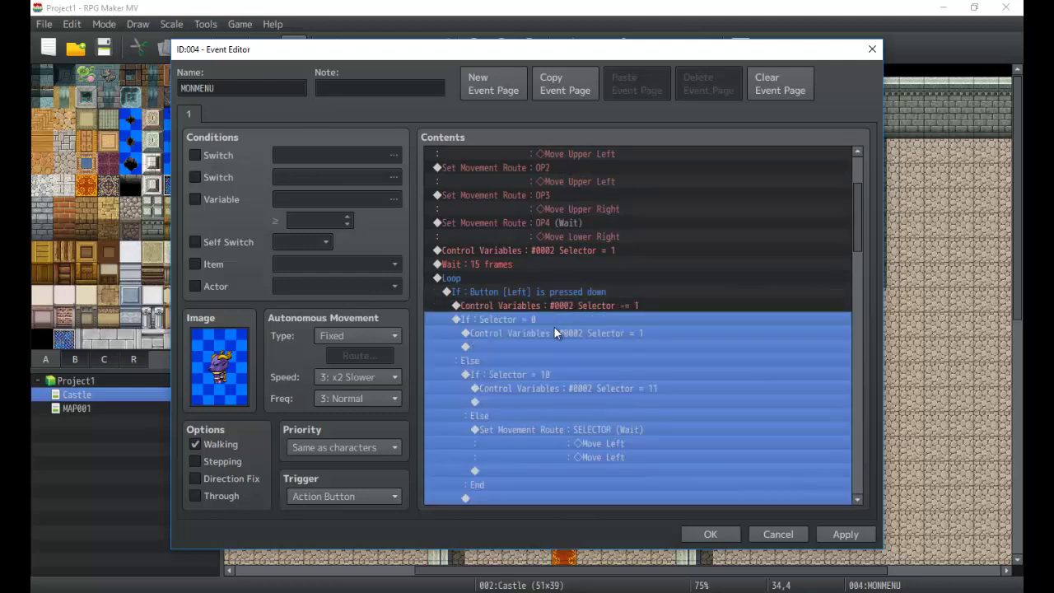
pyautogui.click(565, 305)
pyautogui.click(575, 290)
pyautogui.click(571, 306)
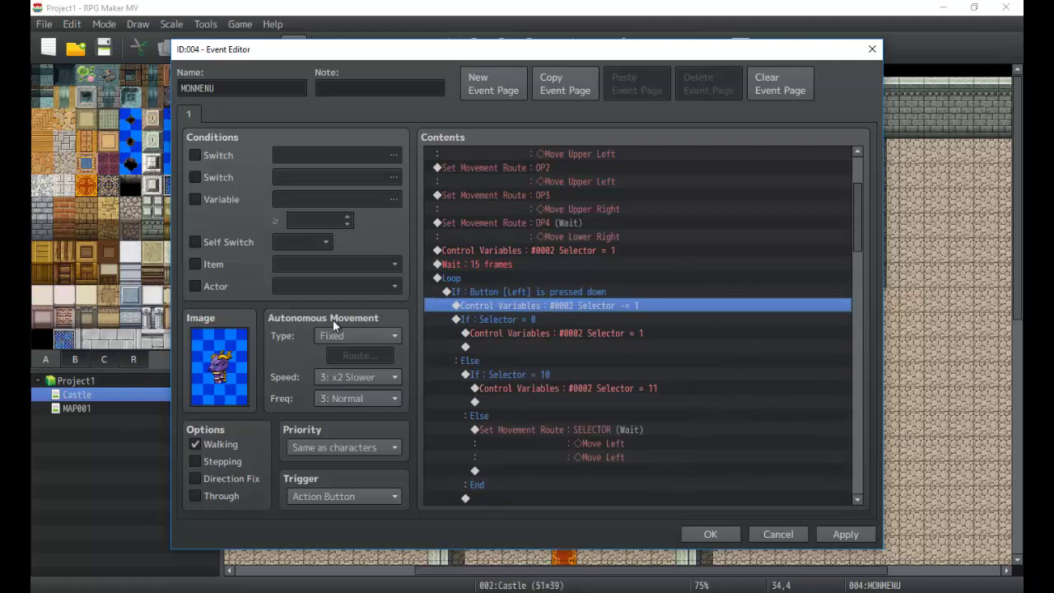
pyautogui.moveTo(332, 319)
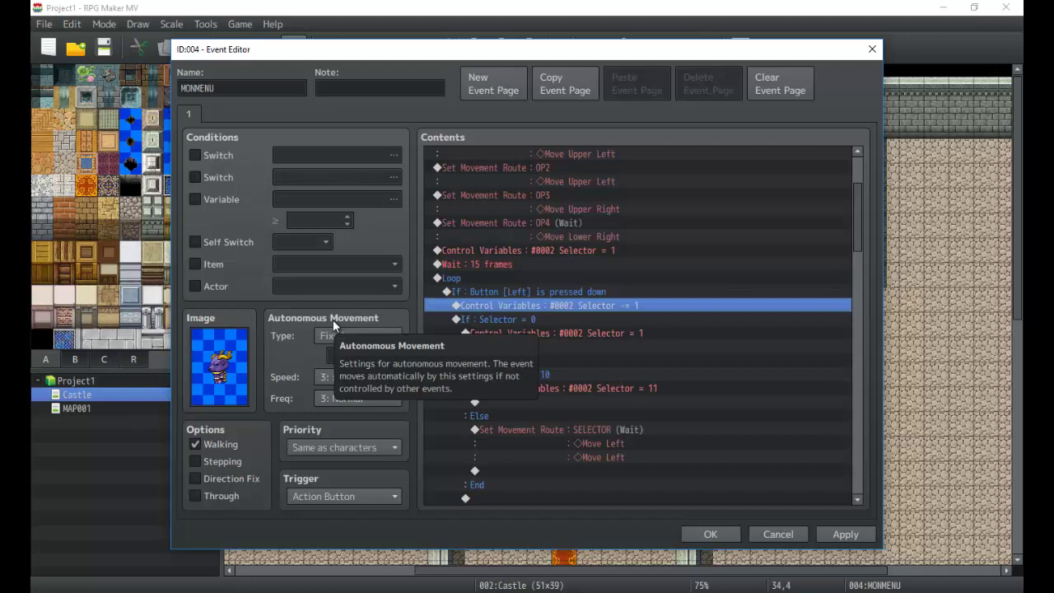